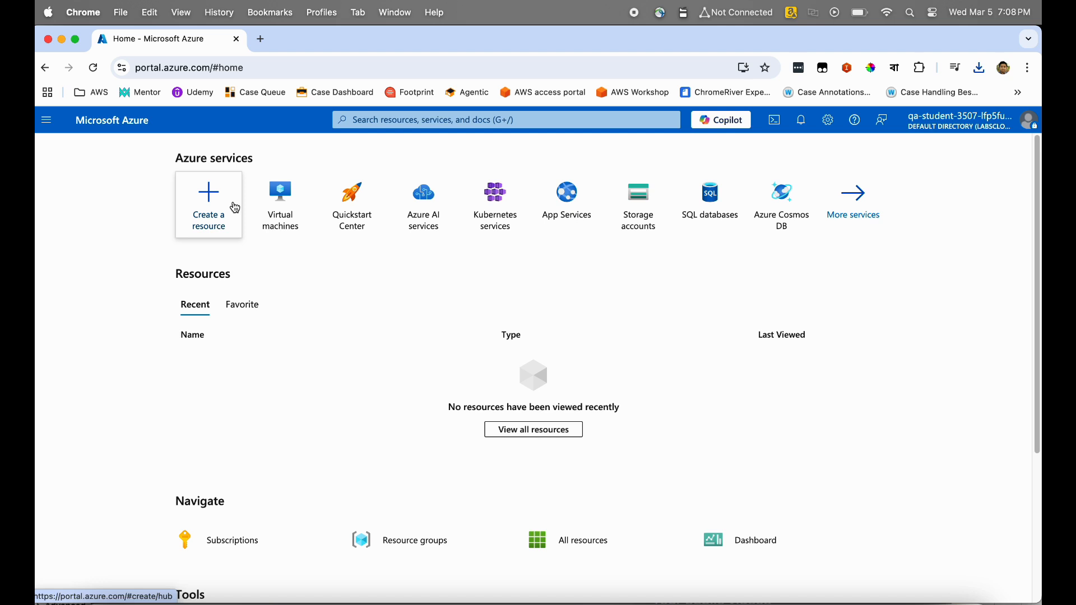
From Create a resource, search the Marketplace for 'storage account'.
{"action": "left_click", "coordinate": [236, 209]}
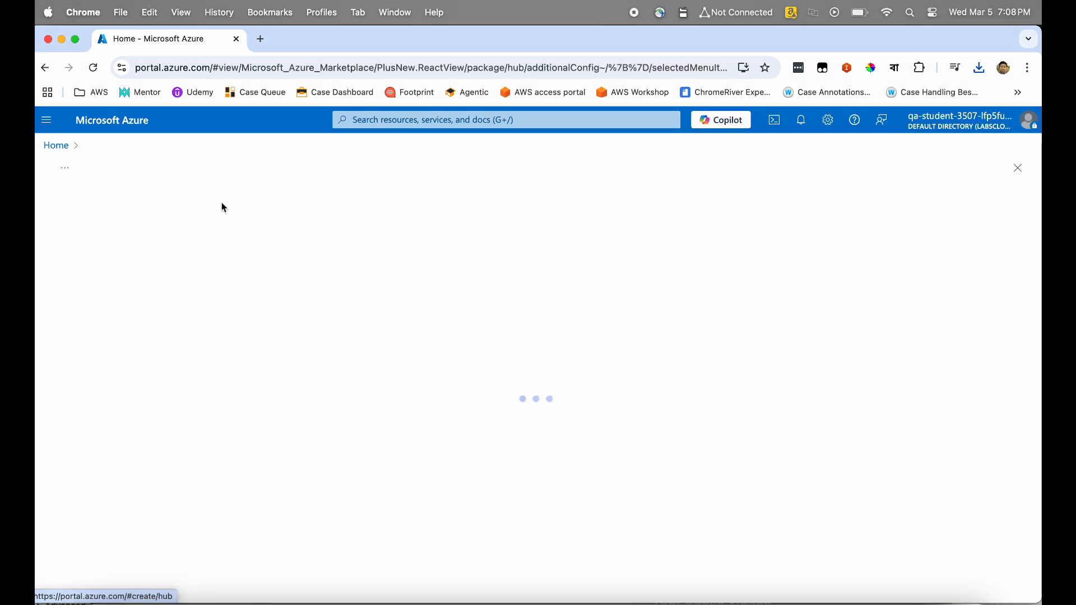
{"action": "left_click", "coordinate": [247, 213]}
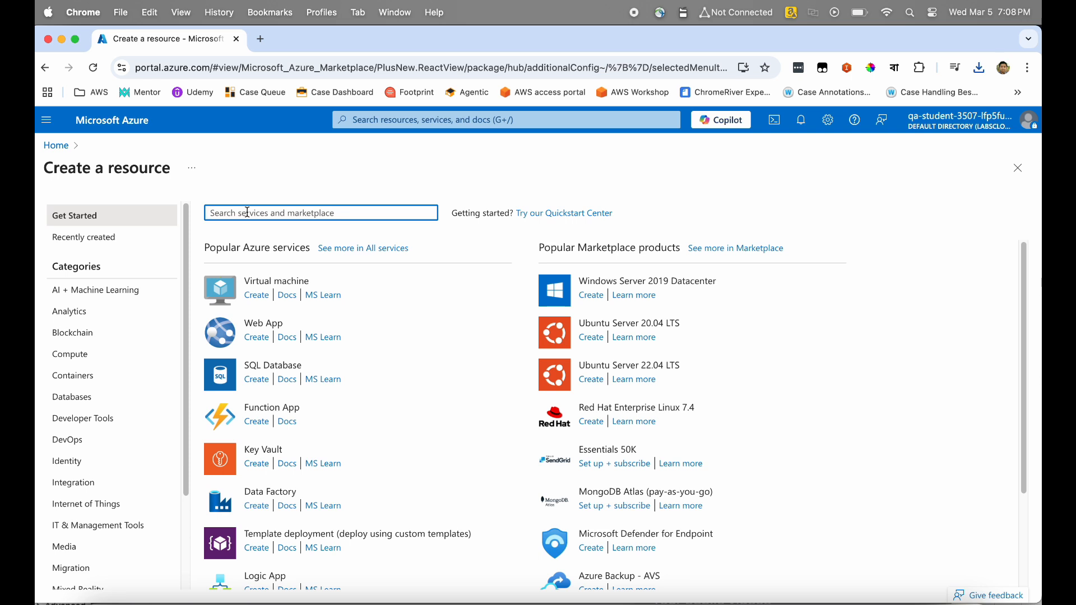
{"action": "type", "text": "storage "}
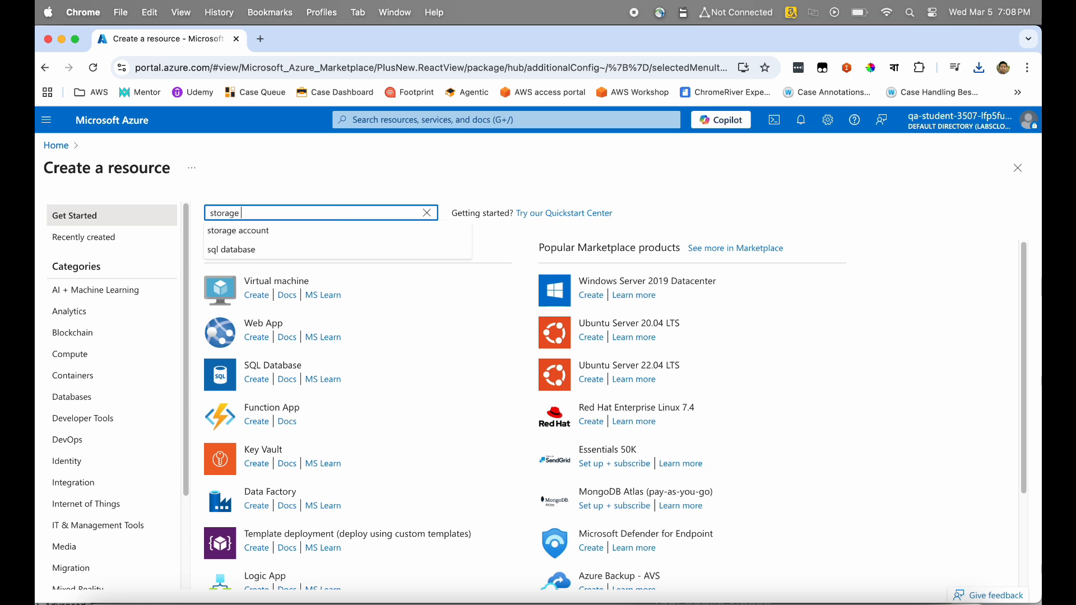
{"action": "type", "text": "account"}
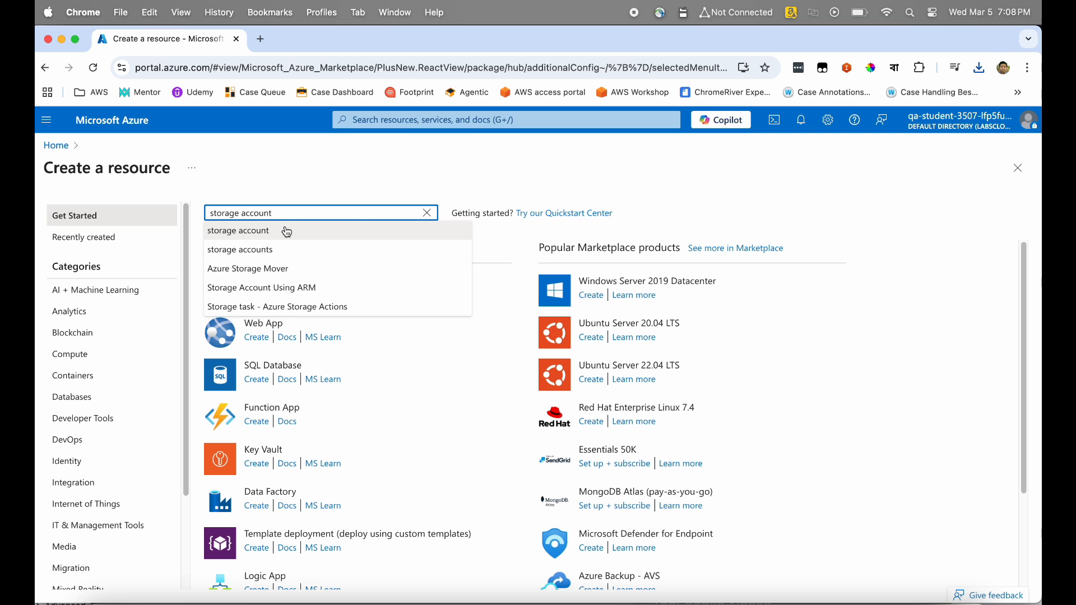
{"action": "left_click", "coordinate": [286, 231]}
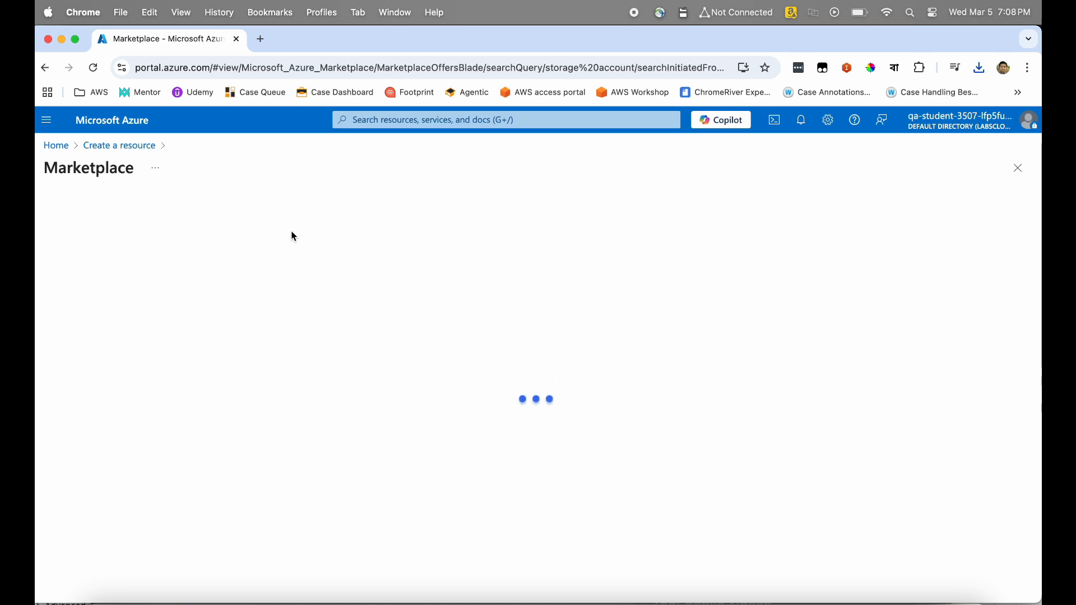
Dismiss the private offers notice and choose Create > Storage account on the Microsoft card.
{"action": "left_click", "coordinate": [208, 402]}
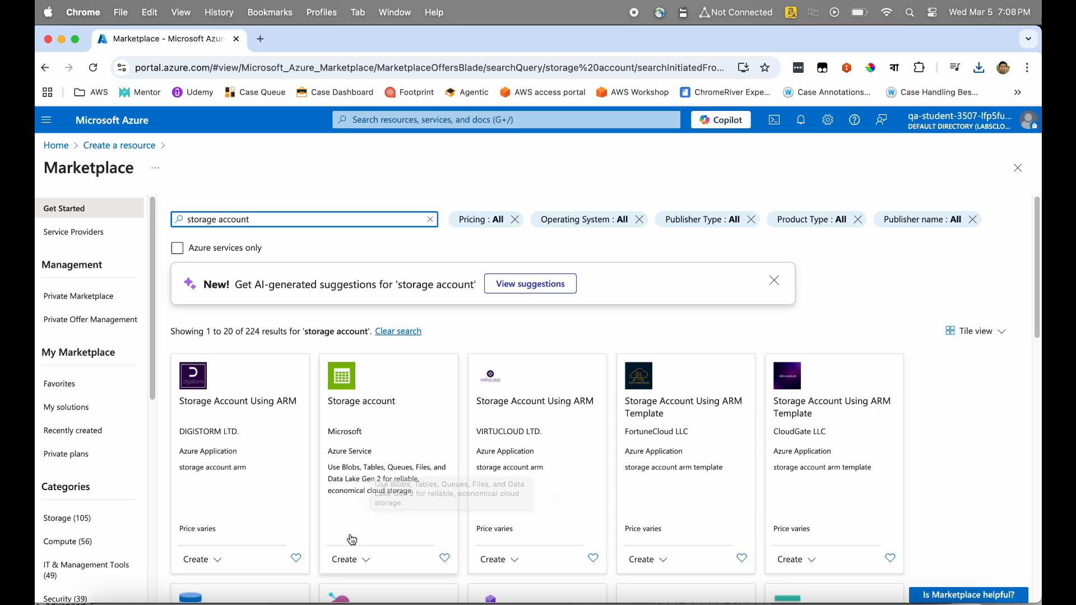
{"action": "left_click", "coordinate": [349, 561]}
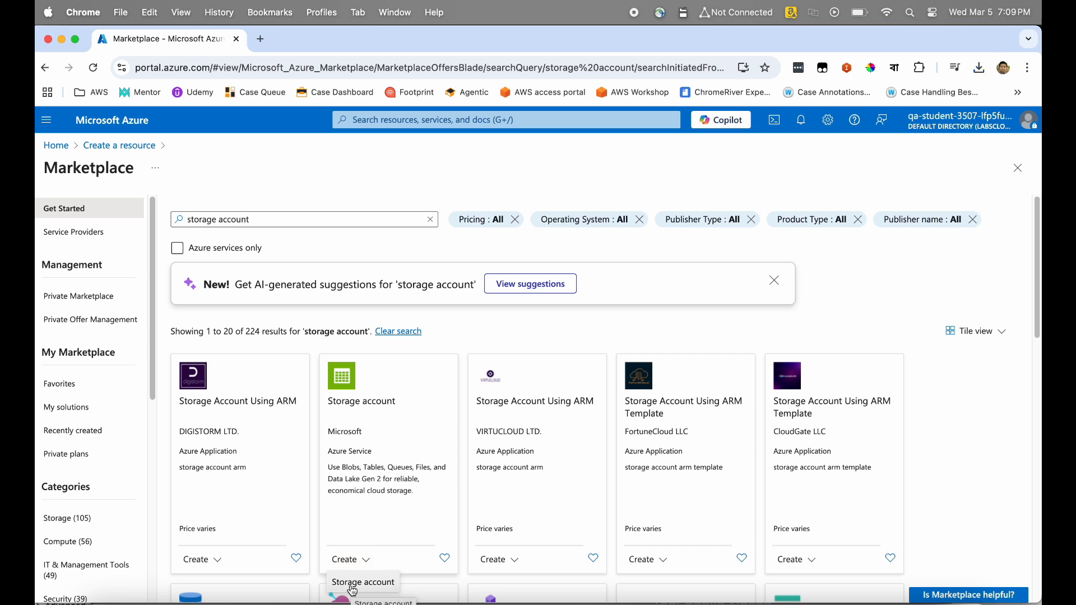
{"action": "left_click", "coordinate": [352, 584]}
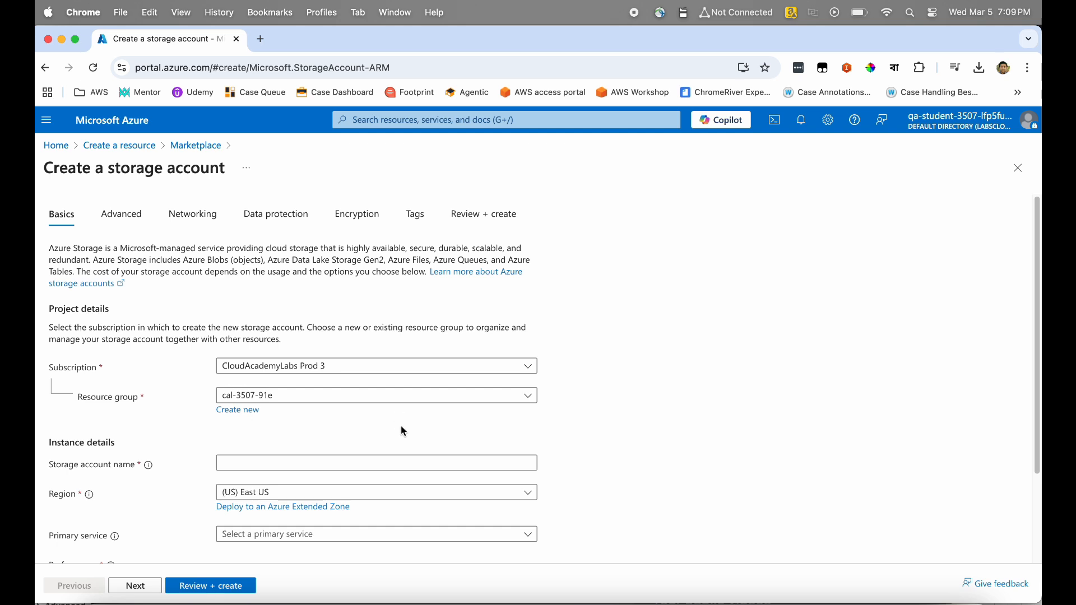
{"action": "scroll", "coordinate": [401, 426], "scroll_direction": "down", "scroll_amount": 3}
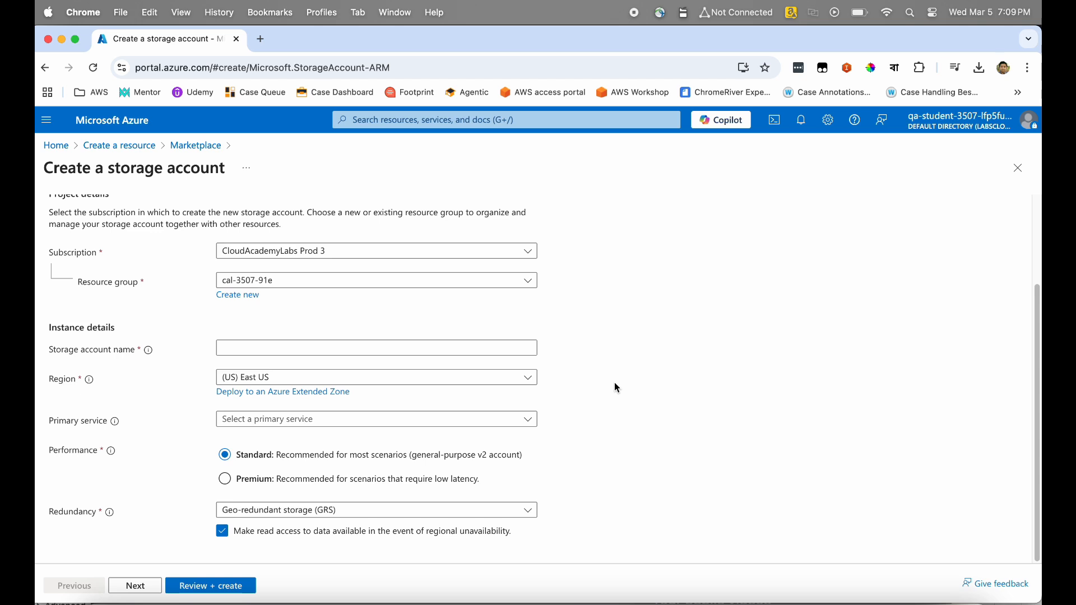
{"action": "left_click", "coordinate": [528, 253]}
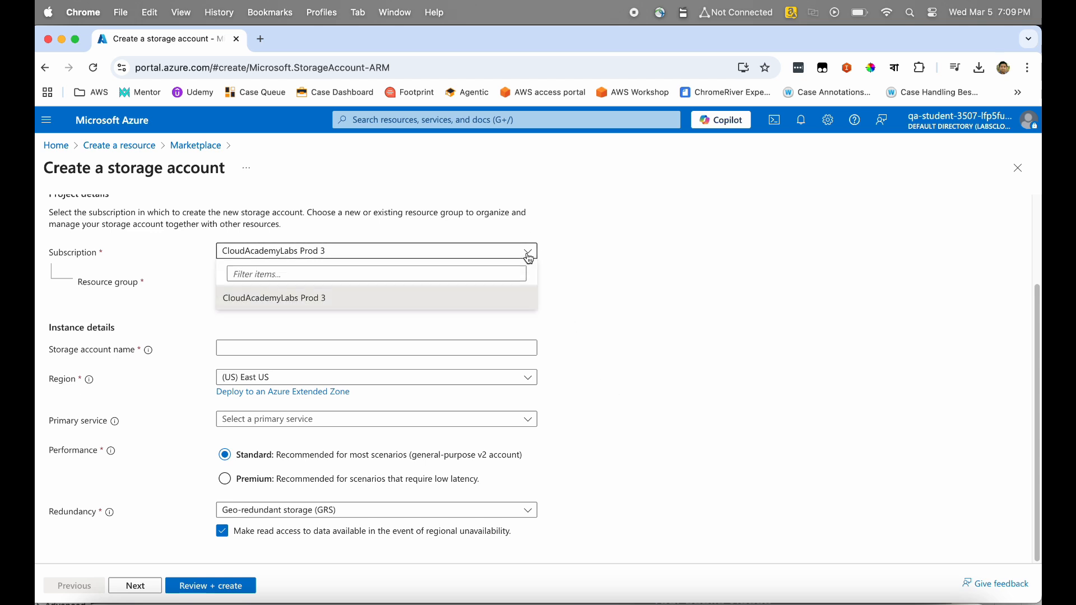
{"action": "left_click", "coordinate": [529, 257]}
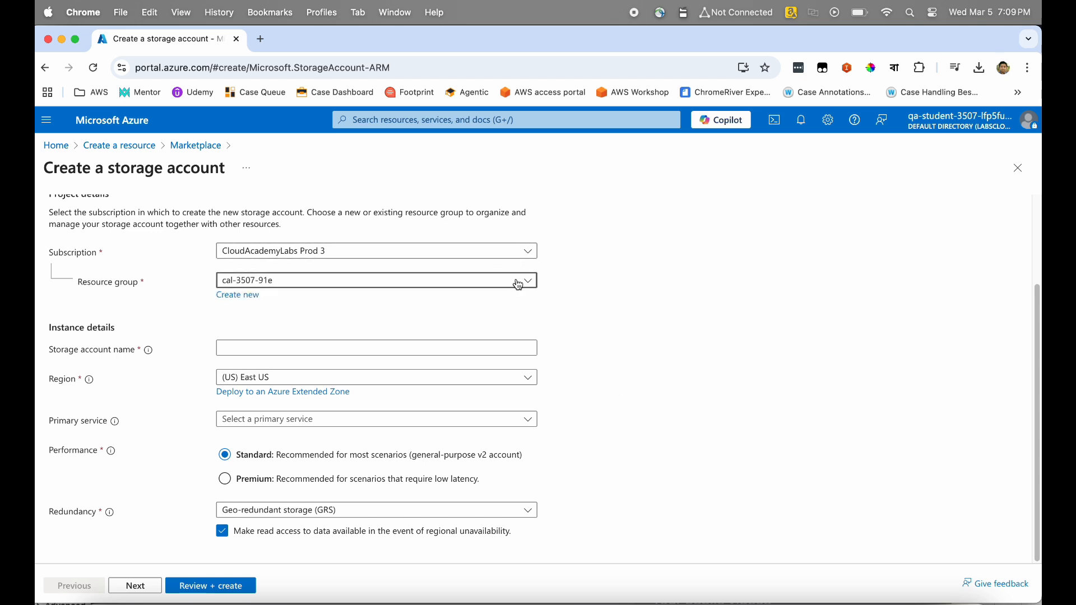
{"action": "left_click", "coordinate": [518, 285]}
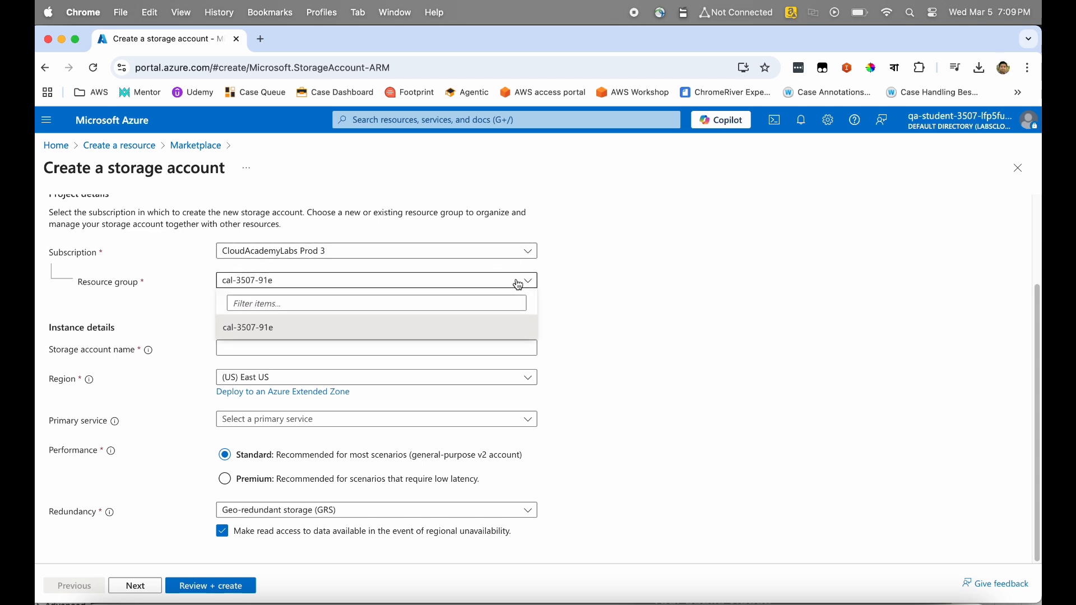
{"action": "left_click", "coordinate": [472, 332]}
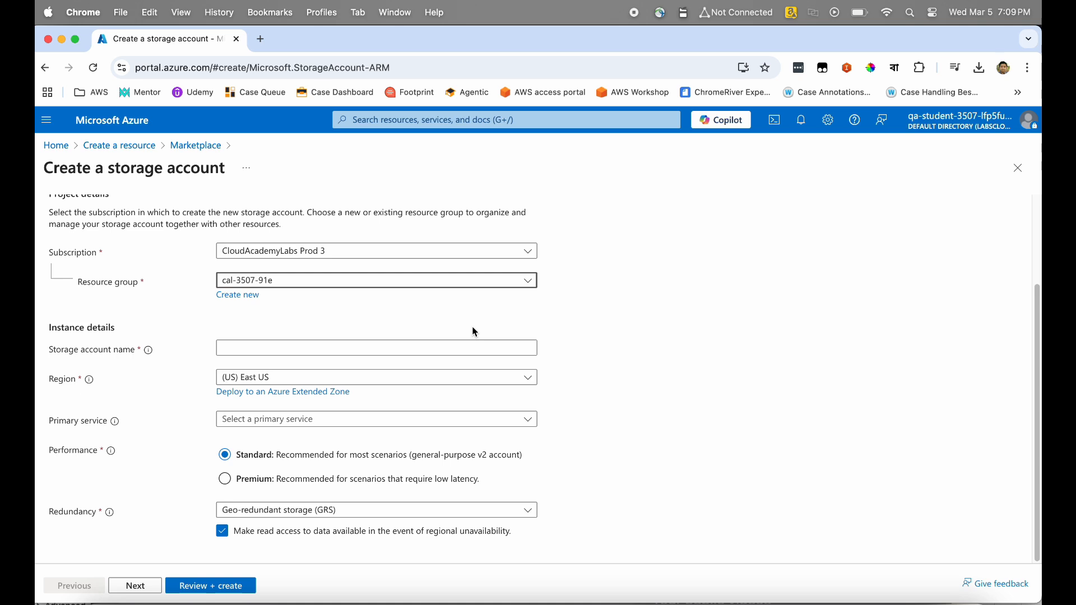
{"action": "left_click", "coordinate": [444, 351]}
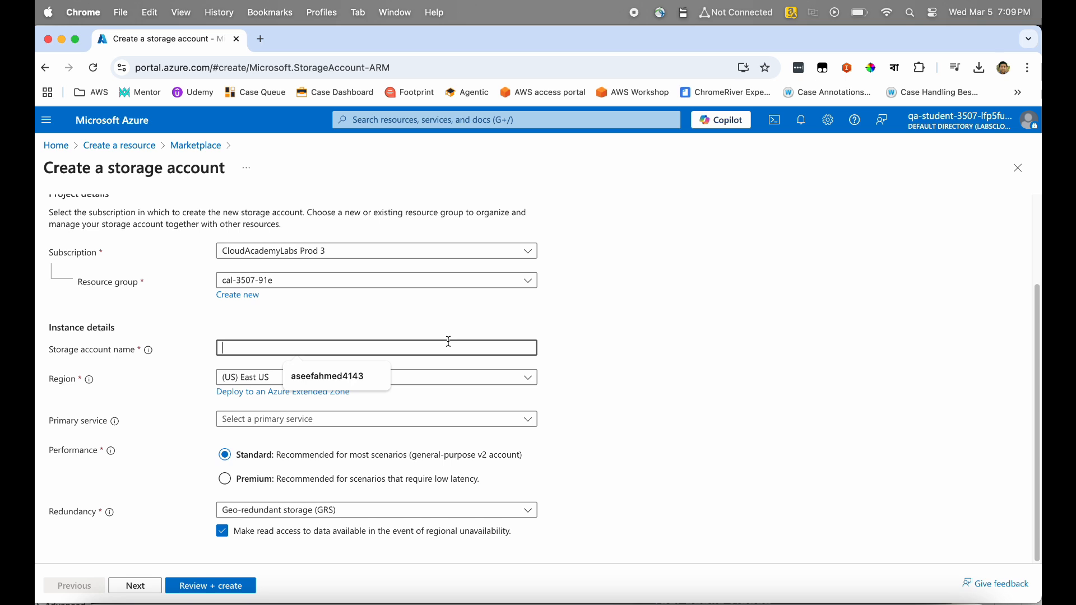
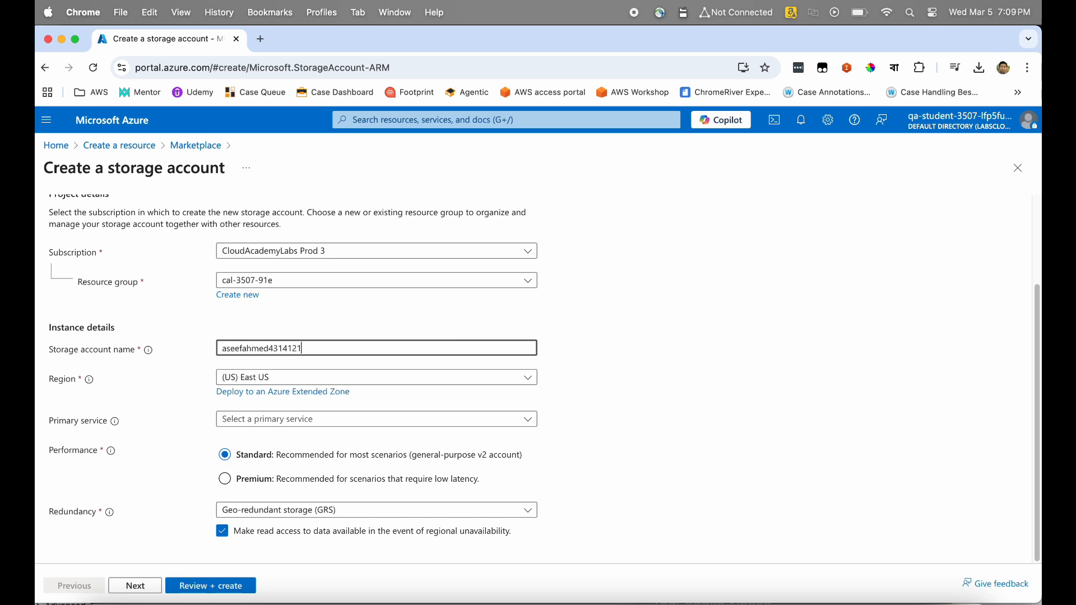
Enter a unique account name, choose region (US) South Central US and Azure Blob Storage as primary service.
{"action": "left_click", "coordinate": [412, 376]}
{"action": "left_click", "coordinate": [412, 377]}
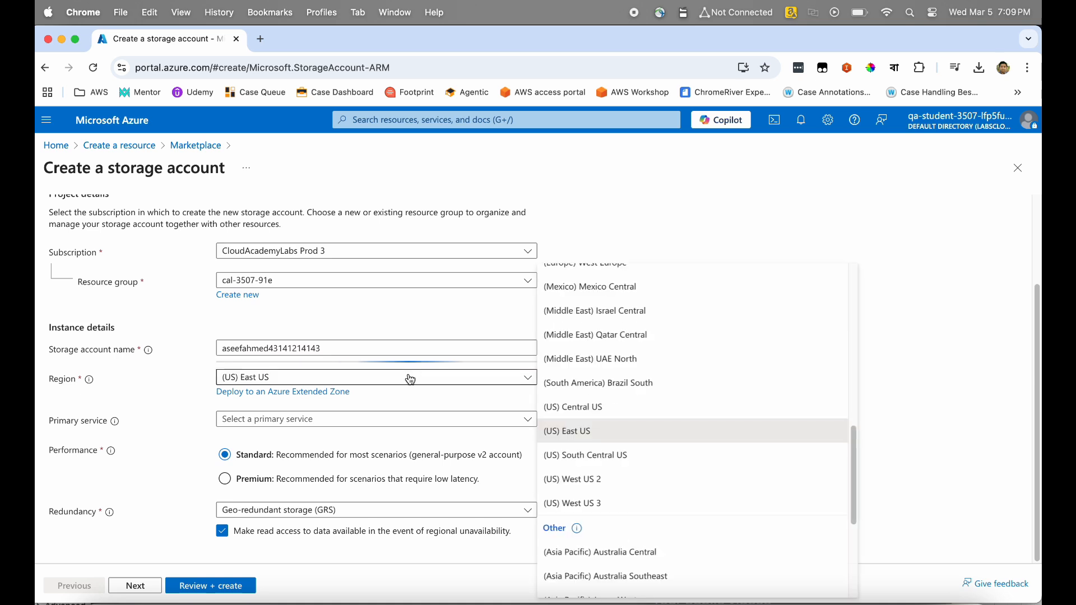
{"action": "left_click", "coordinate": [640, 460]}
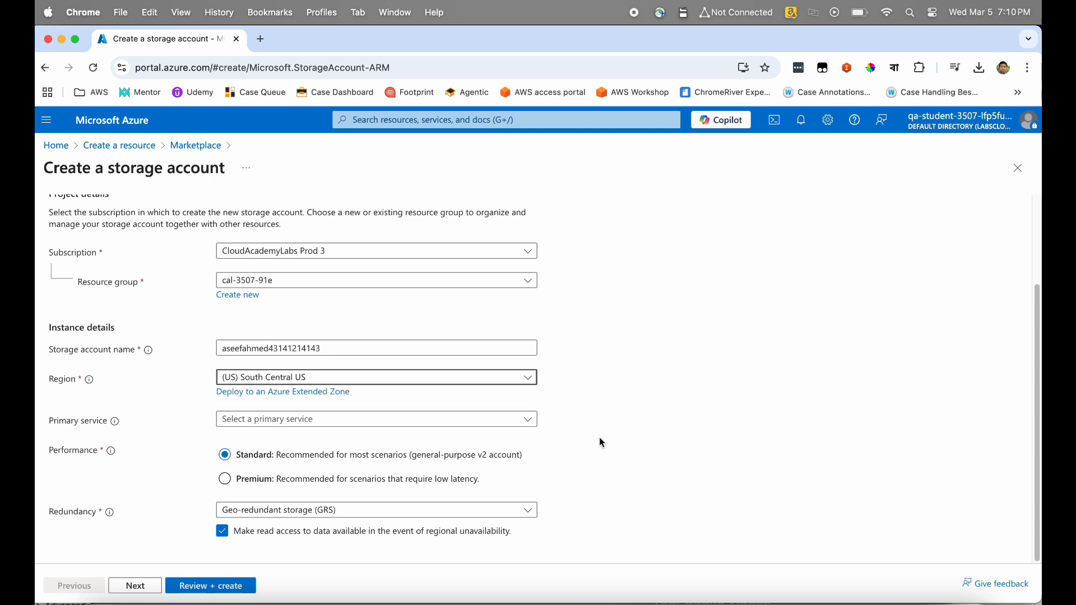
{"action": "left_click", "coordinate": [529, 419]}
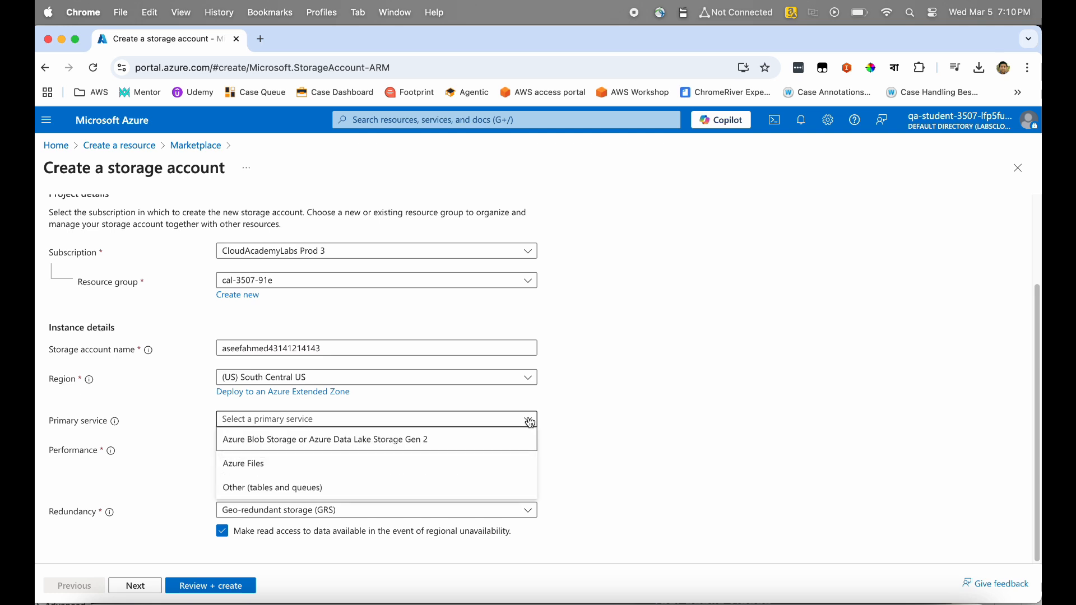
{"action": "left_click", "coordinate": [439, 446]}
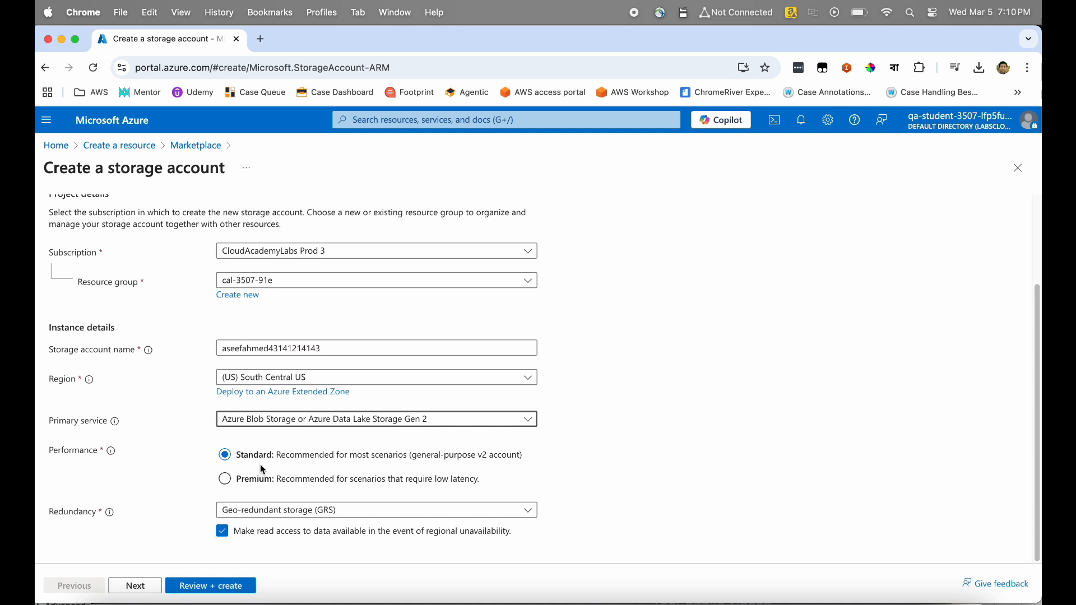
Leave performance on Standard and set redundancy to Geo-redundant storage (GRS).
{"action": "left_click", "coordinate": [225, 479]}
{"action": "left_click", "coordinate": [225, 454]}
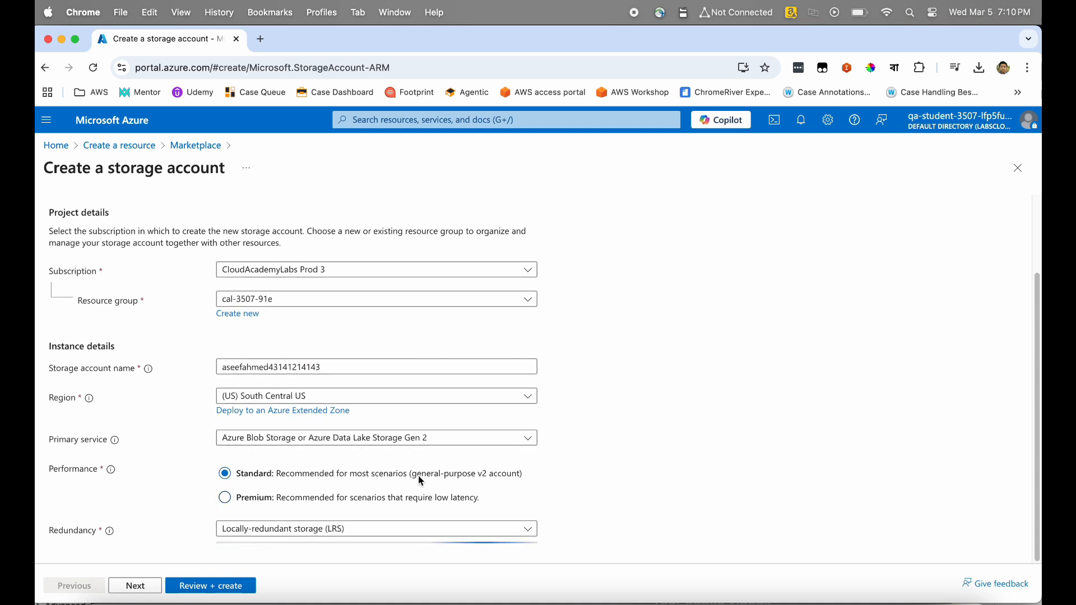
{"action": "left_click", "coordinate": [533, 537]}
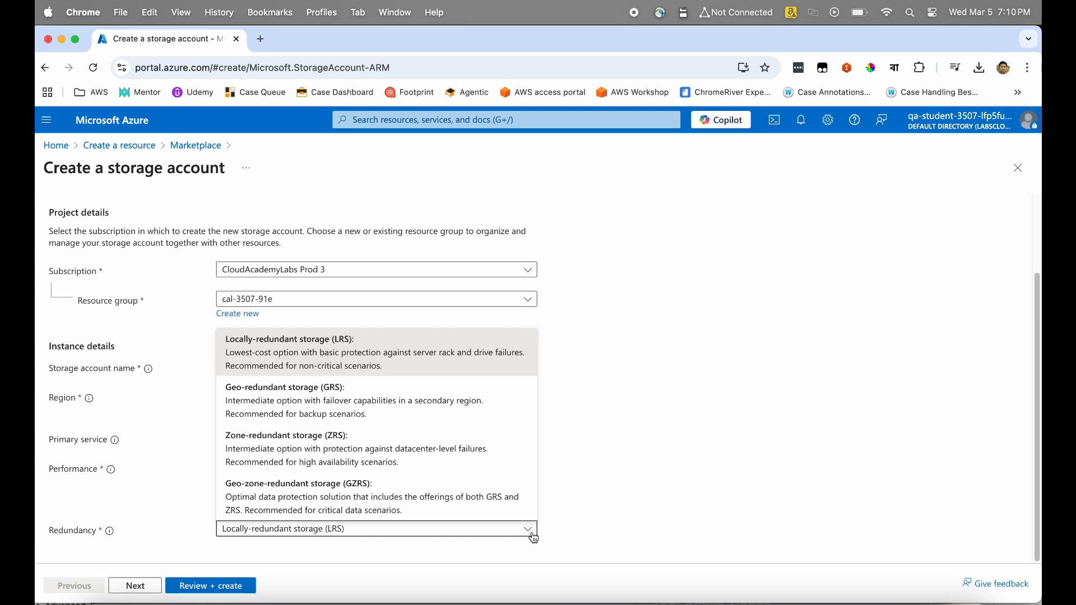
{"action": "left_click", "coordinate": [531, 535]}
{"action": "left_click", "coordinate": [527, 532]}
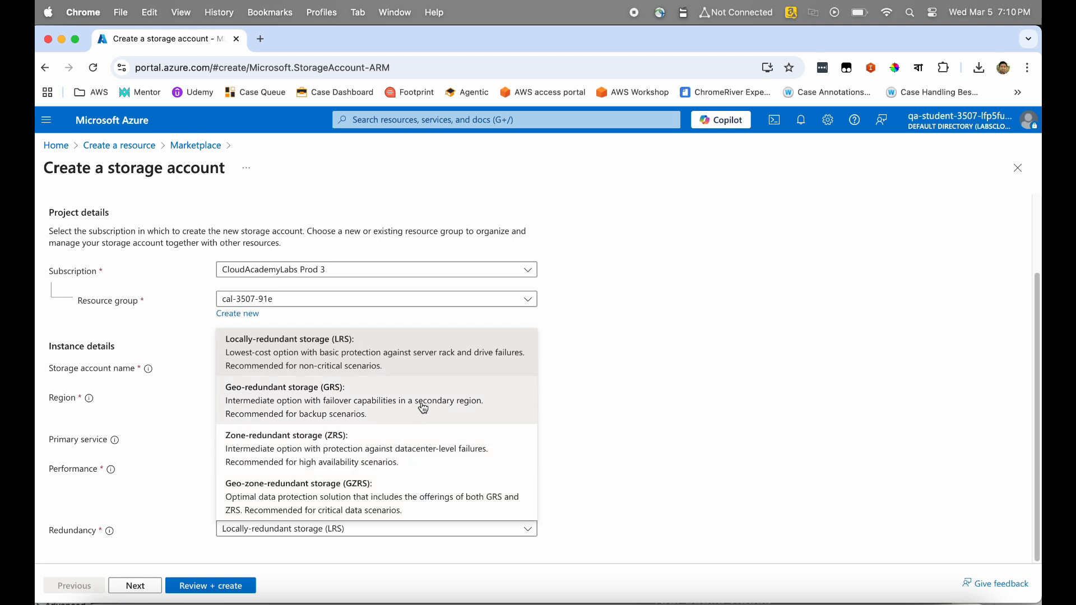
{"action": "left_click", "coordinate": [424, 408]}
{"action": "left_click", "coordinate": [523, 535]}
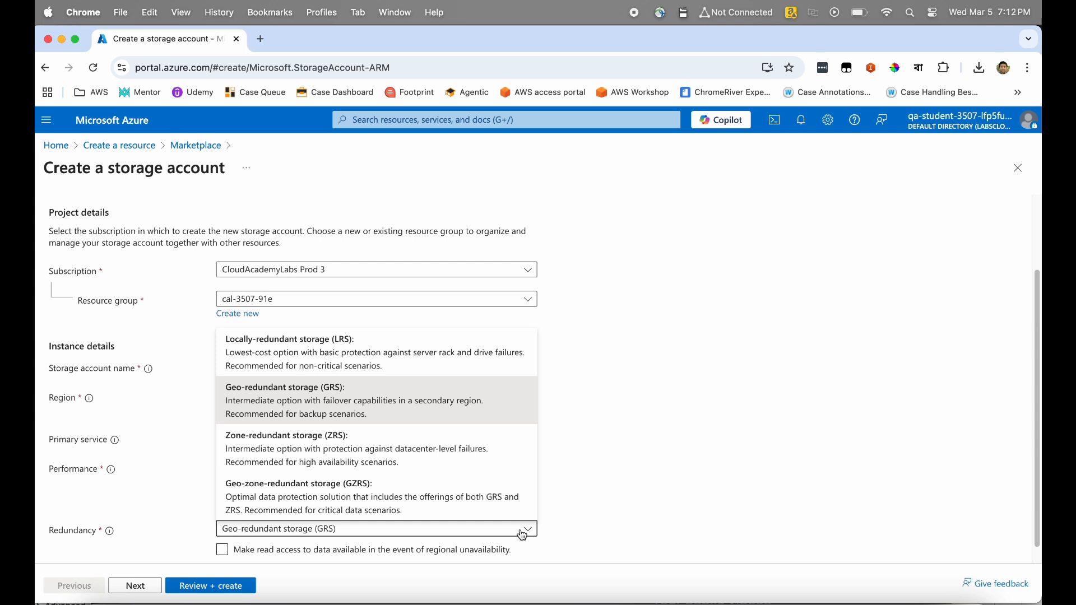
{"action": "left_click", "coordinate": [588, 522]}
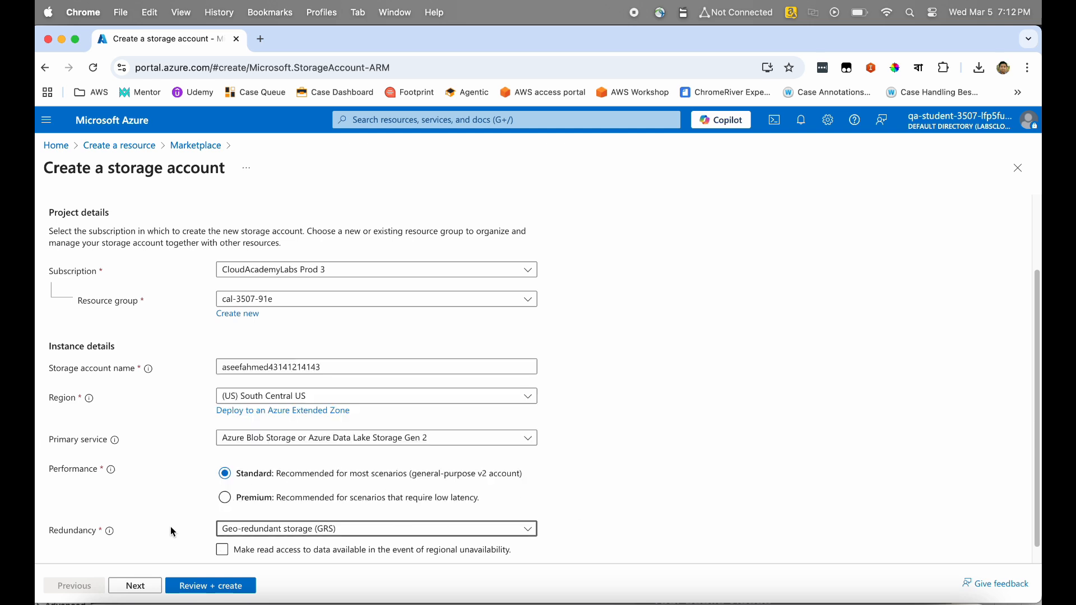
{"action": "scroll", "coordinate": [172, 530], "scroll_direction": "up", "scroll_amount": 3}
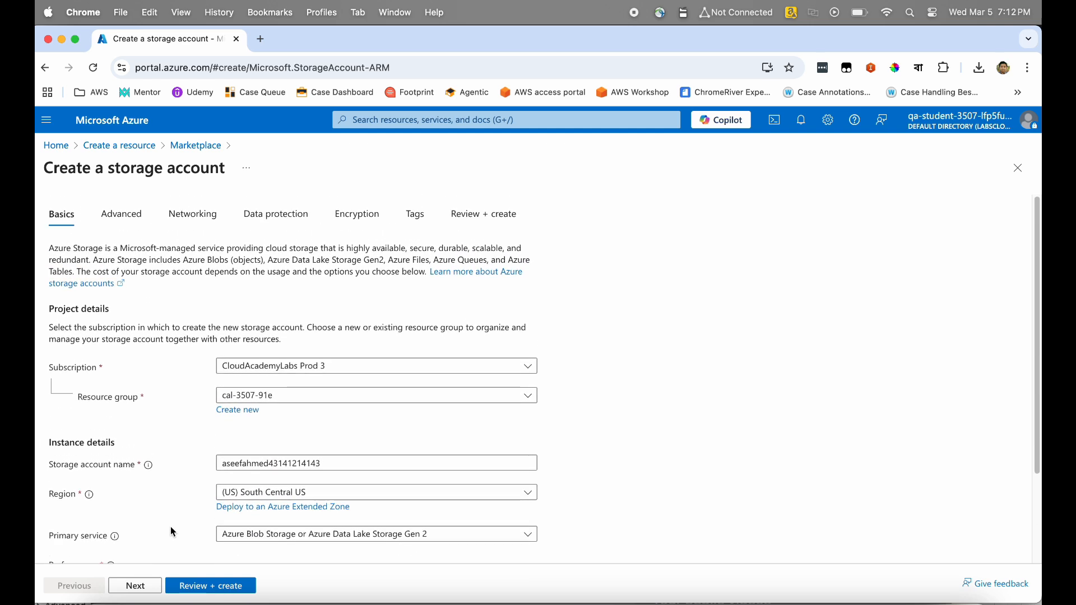
Review the Advanced tab's defaults unchanged and continue to the Networking tab.
{"action": "left_click", "coordinate": [136, 585]}
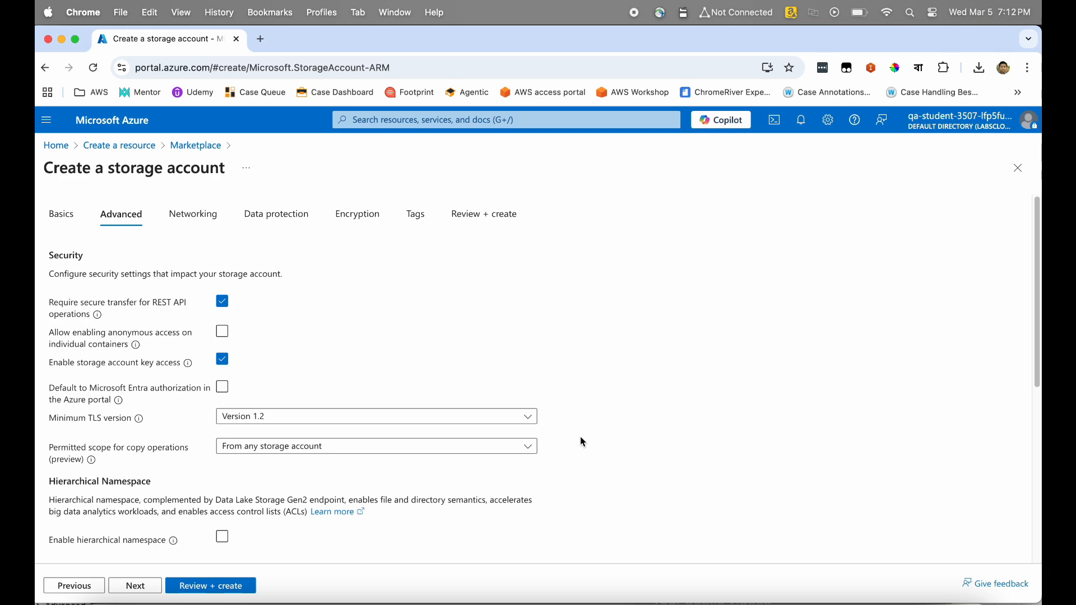
{"action": "scroll", "coordinate": [580, 440], "scroll_direction": "down", "scroll_amount": 1}
{"action": "scroll", "coordinate": [577, 437], "scroll_direction": "down", "scroll_amount": 6}
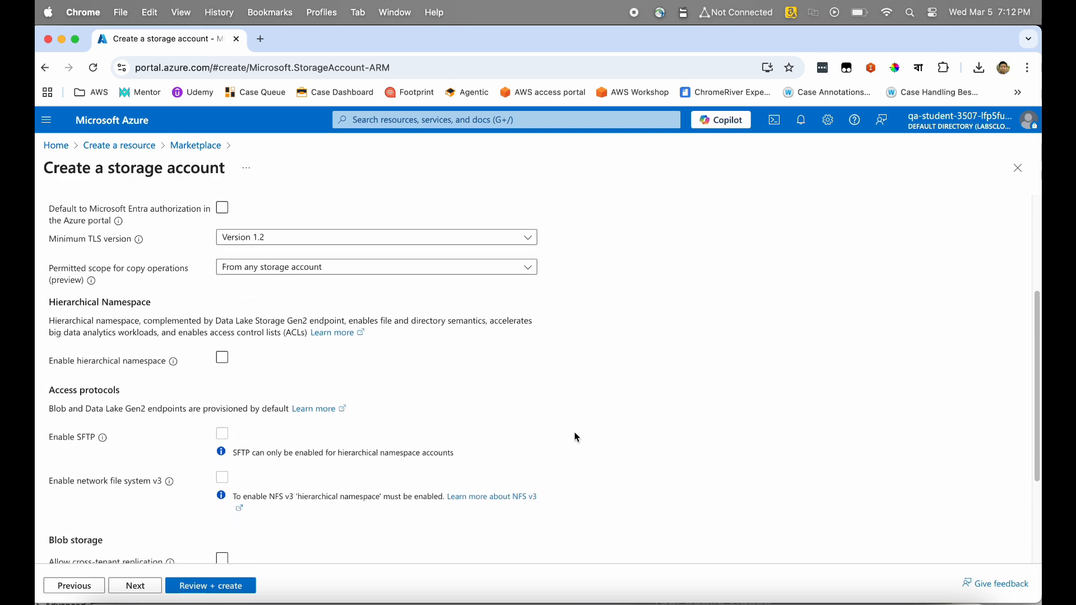
{"action": "scroll", "coordinate": [577, 437], "scroll_direction": "down", "scroll_amount": 1}
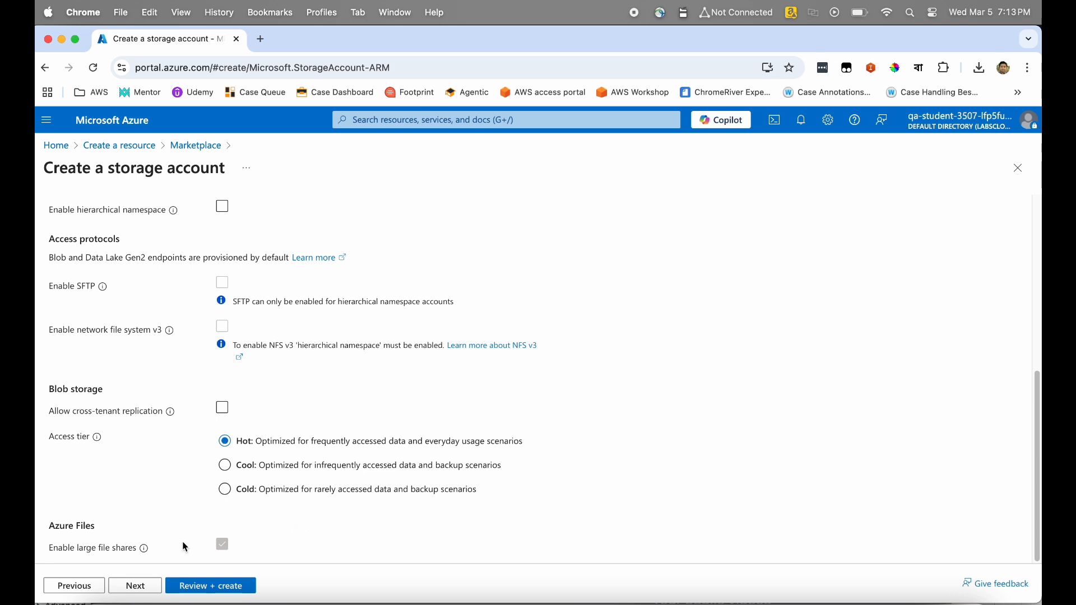
{"action": "left_click", "coordinate": [135, 588]}
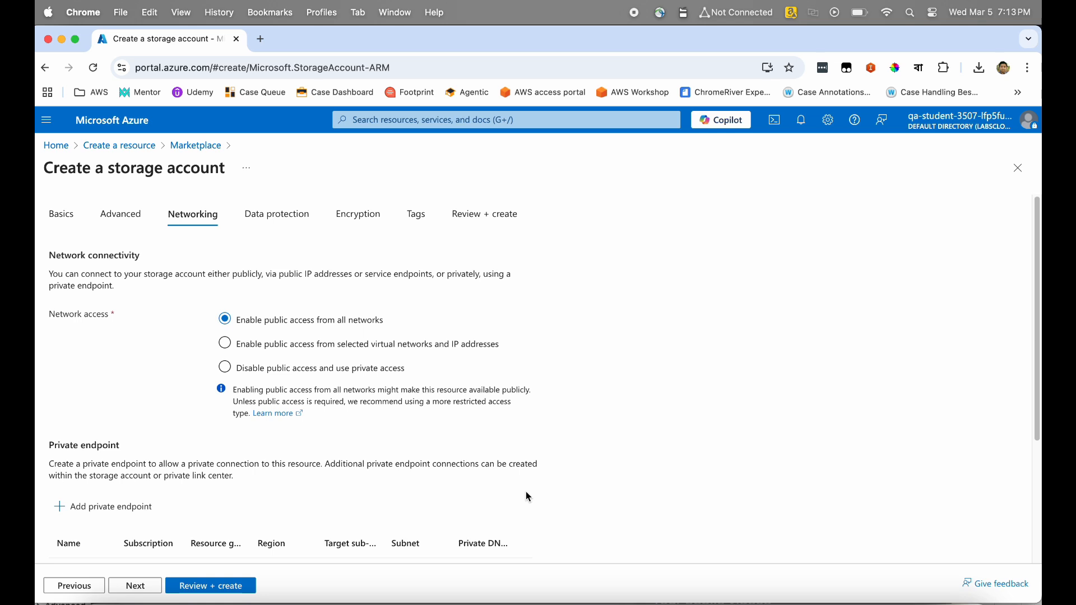
{"action": "key", "text": "XF86AudioRaiseVolume"}
{"action": "key", "text": "XF86AudioRaiseVolume"}
{"action": "key", "text": "XF86AudioRaiseVolume"}
{"action": "scroll", "coordinate": [529, 497], "scroll_direction": "down", "scroll_amount": 3}
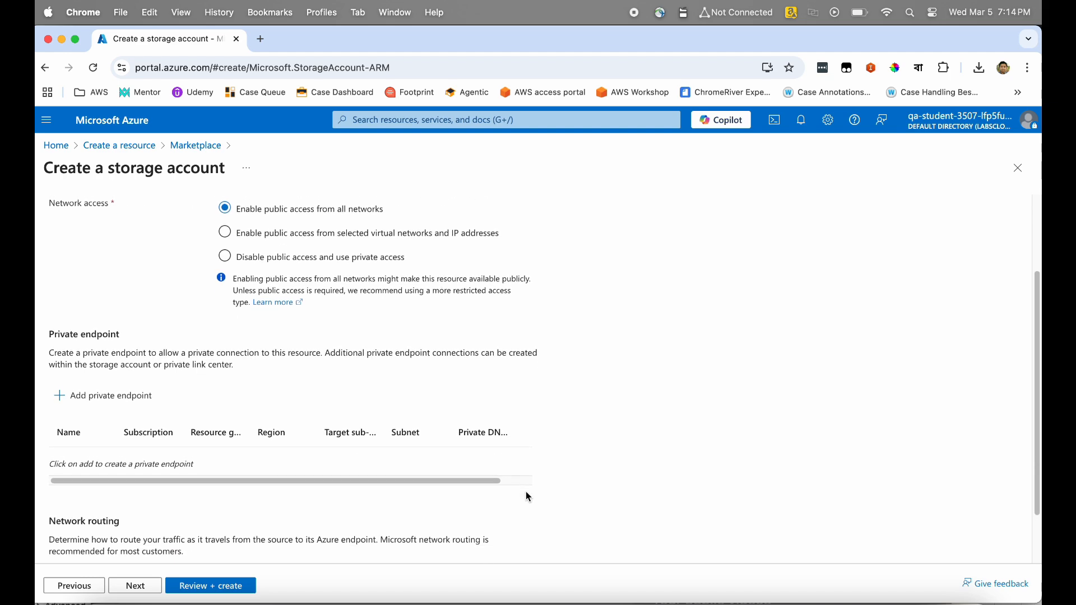
{"action": "scroll", "coordinate": [528, 497], "scroll_direction": "down", "scroll_amount": 2}
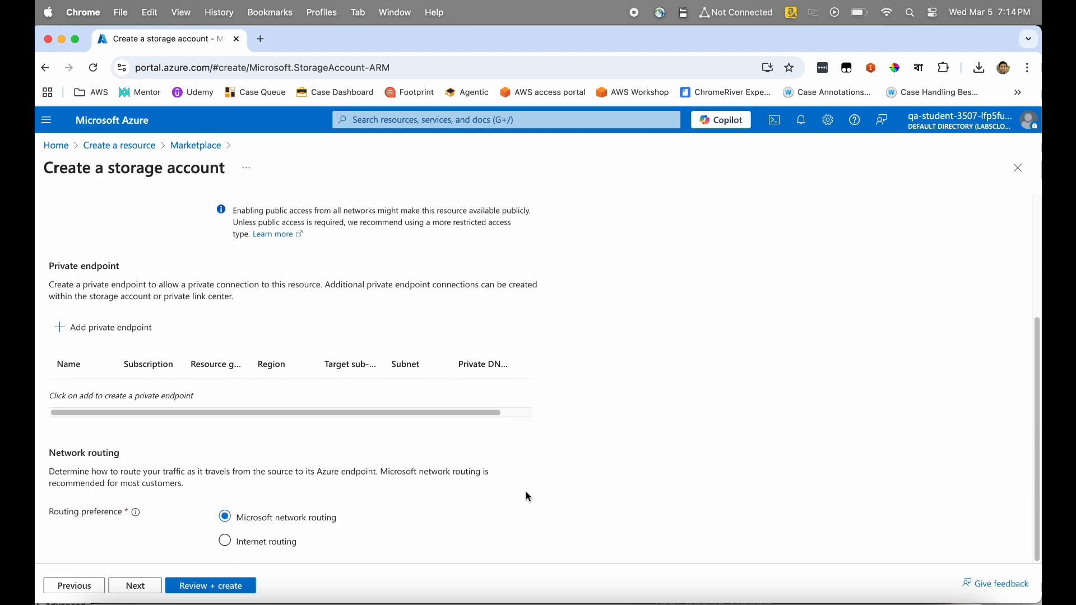
{"action": "scroll", "coordinate": [306, 359], "scroll_direction": "up", "scroll_amount": 2}
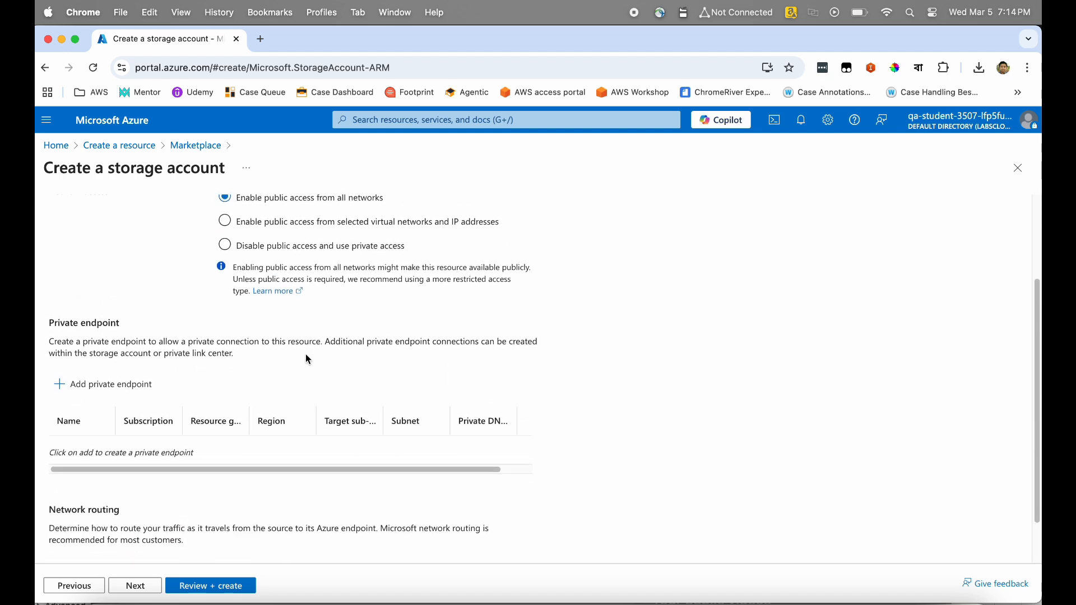
{"action": "scroll", "coordinate": [307, 359], "scroll_direction": "up", "scroll_amount": 3}
{"action": "scroll", "coordinate": [307, 359], "scroll_direction": "down", "scroll_amount": 3}
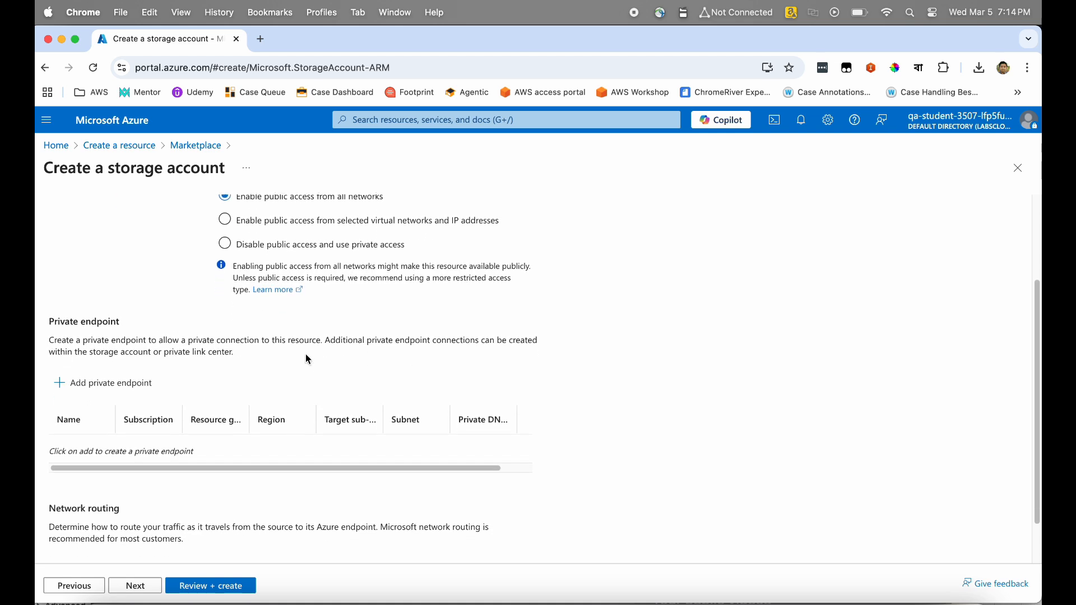
{"action": "scroll", "coordinate": [307, 359], "scroll_direction": "down", "scroll_amount": 1}
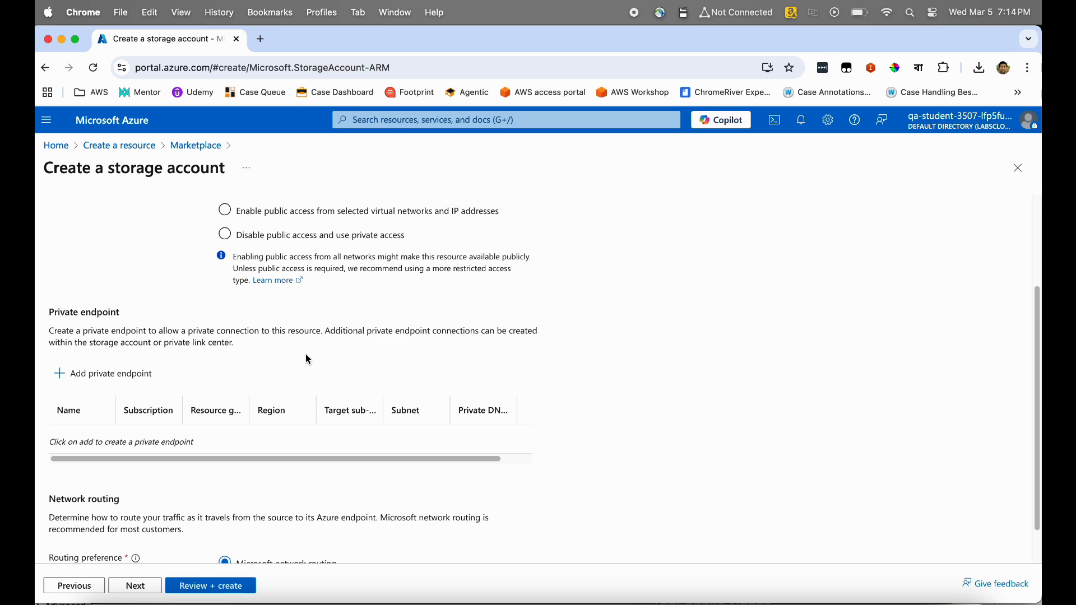
{"action": "scroll", "coordinate": [308, 359], "scroll_direction": "down", "scroll_amount": 2}
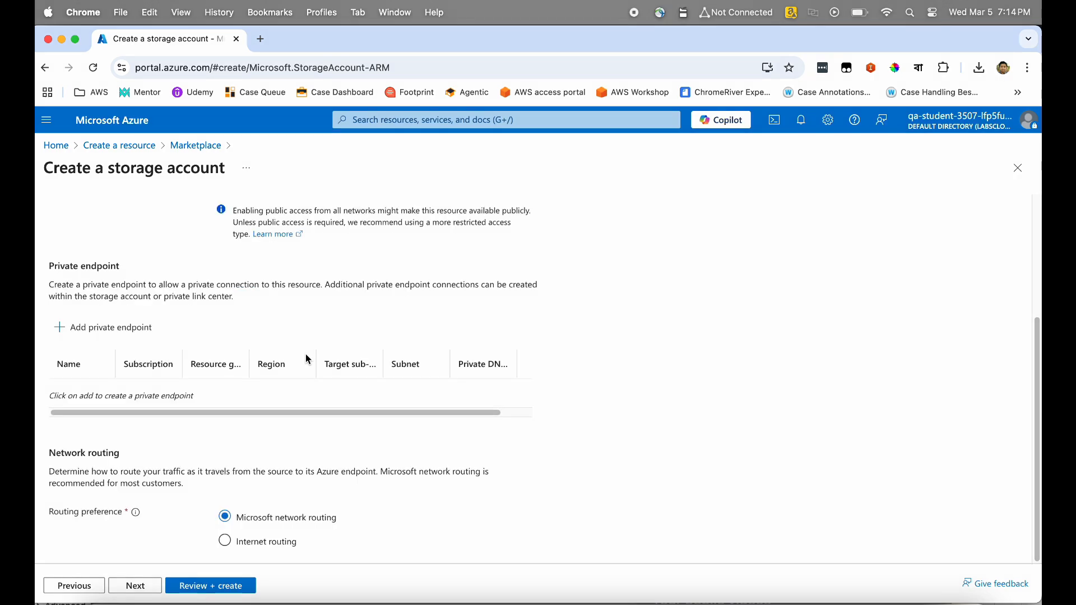
Open the Data protection tab and review its Recovery and Tracking defaults, keeping 7-day soft delete.
{"action": "left_click", "coordinate": [143, 589]}
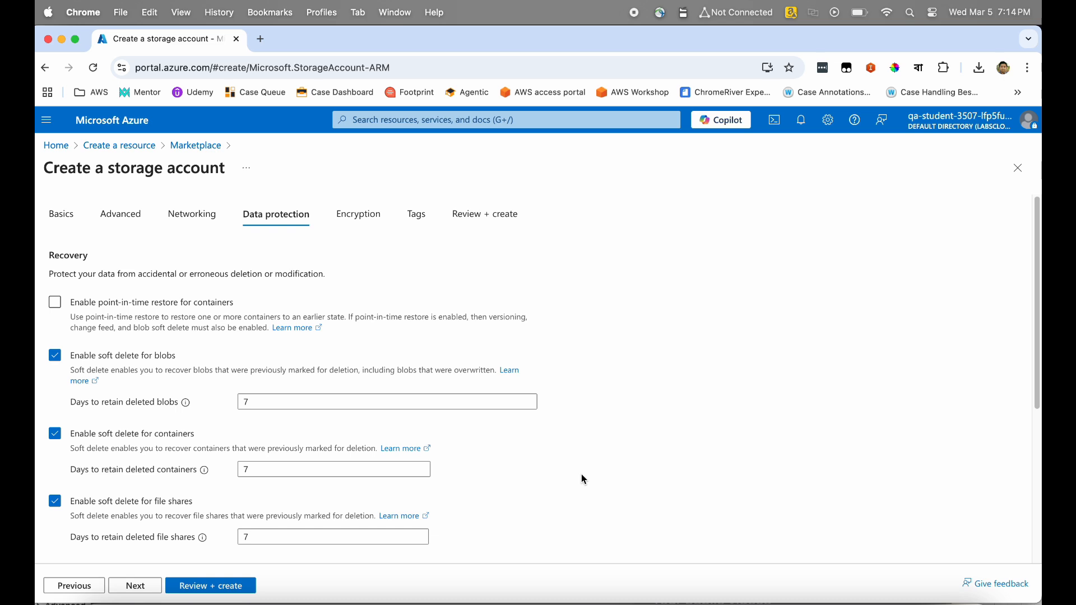
{"action": "scroll", "coordinate": [583, 479], "scroll_direction": "down", "scroll_amount": 2}
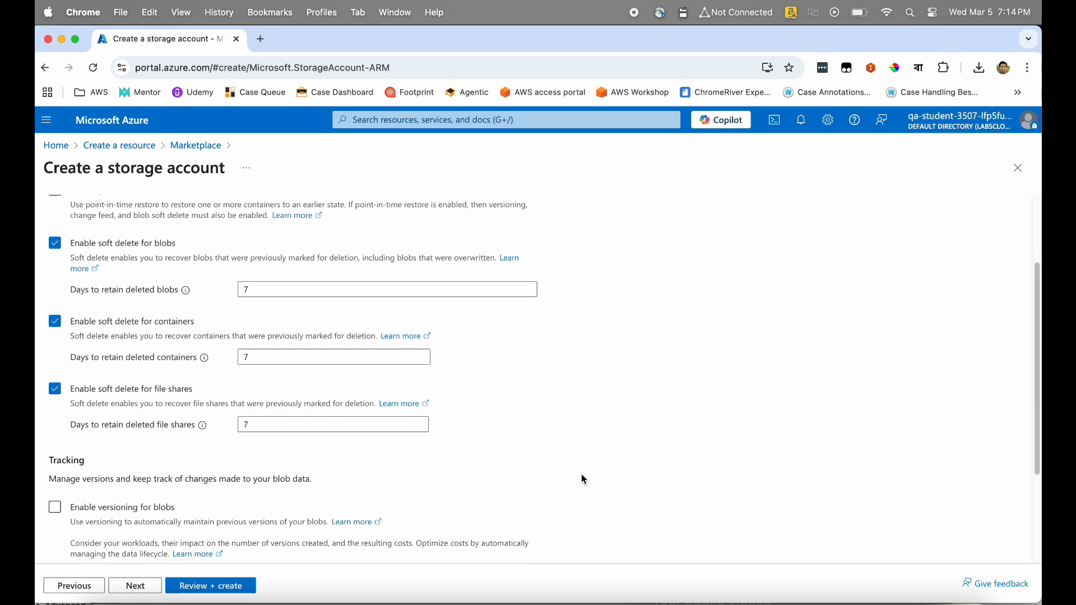
{"action": "scroll", "coordinate": [582, 475], "scroll_direction": "down", "scroll_amount": 2}
{"action": "scroll", "coordinate": [582, 475], "scroll_direction": "up", "scroll_amount": 3}
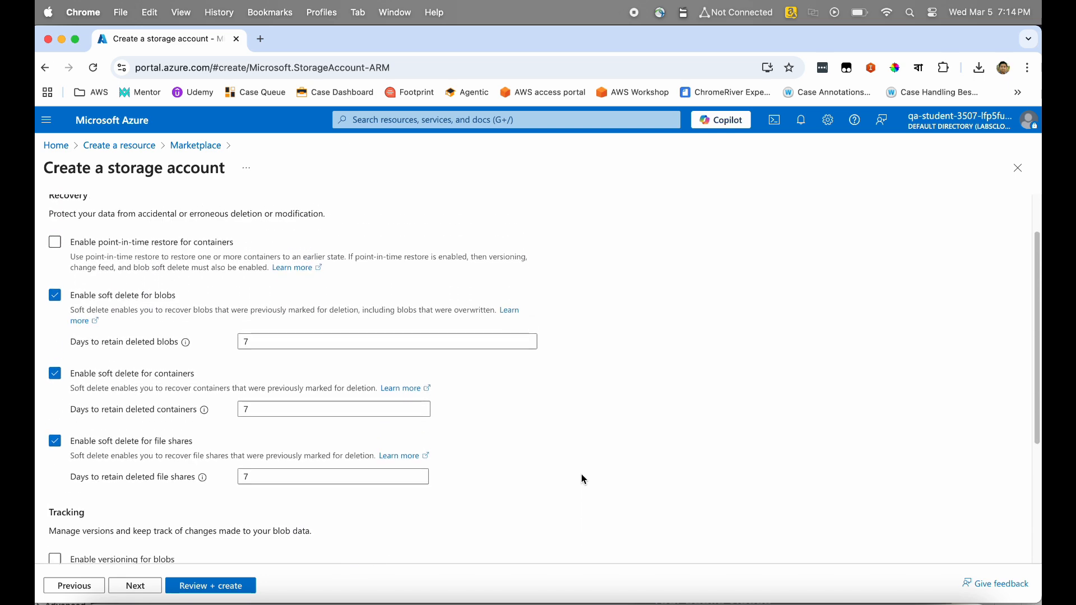
{"action": "scroll", "coordinate": [580, 474], "scroll_direction": "up", "scroll_amount": 1}
{"action": "scroll", "coordinate": [581, 474], "scroll_direction": "down", "scroll_amount": 2}
{"action": "scroll", "coordinate": [580, 474], "scroll_direction": "up", "scroll_amount": 2}
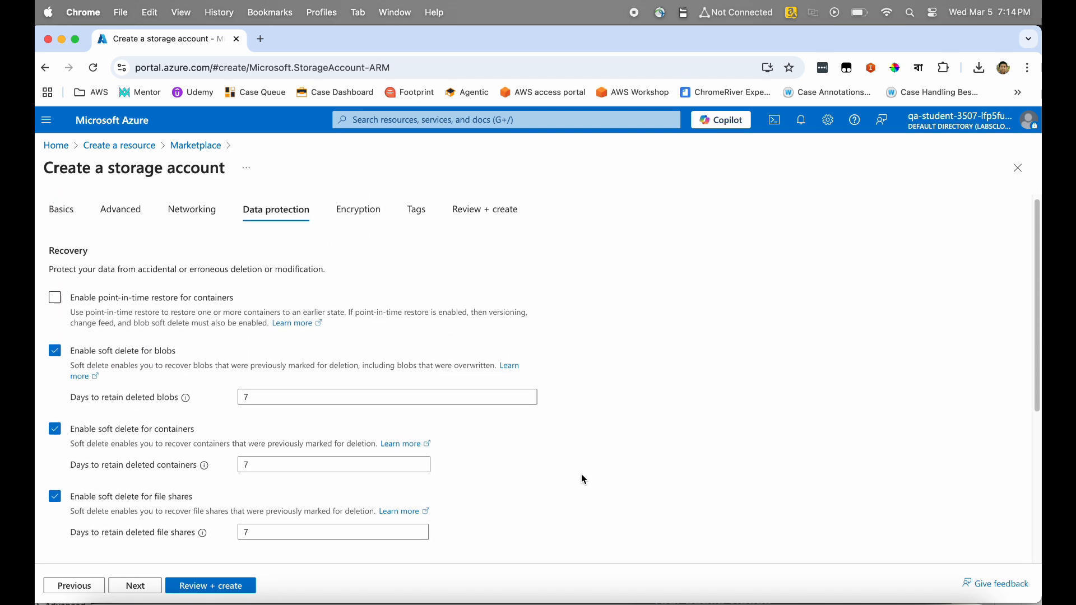
{"action": "scroll", "coordinate": [583, 479], "scroll_direction": "up", "scroll_amount": 1}
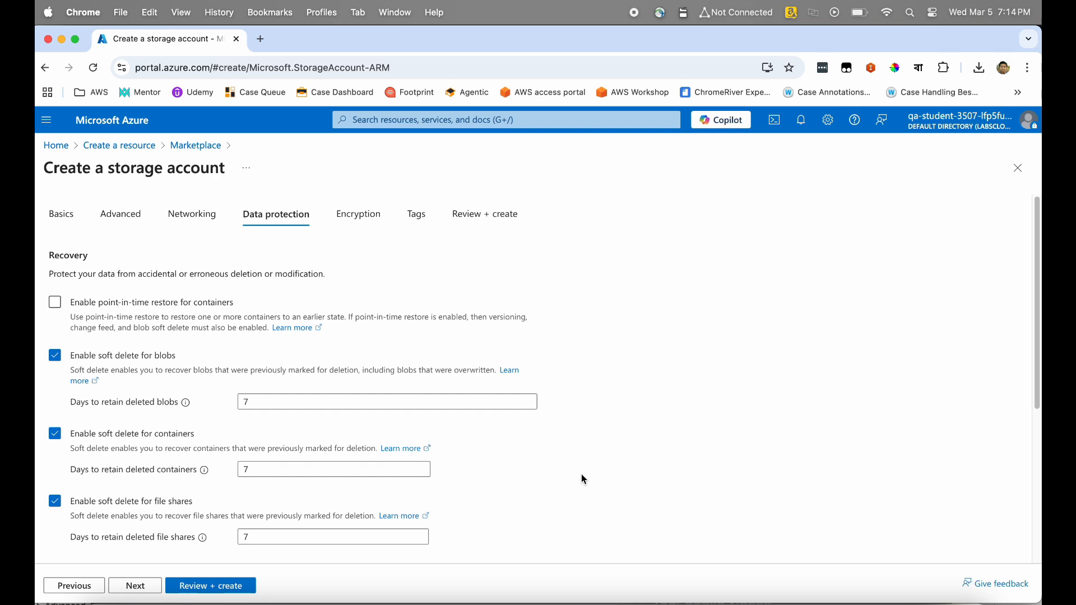
{"action": "scroll", "coordinate": [582, 479], "scroll_direction": "down", "scroll_amount": 3}
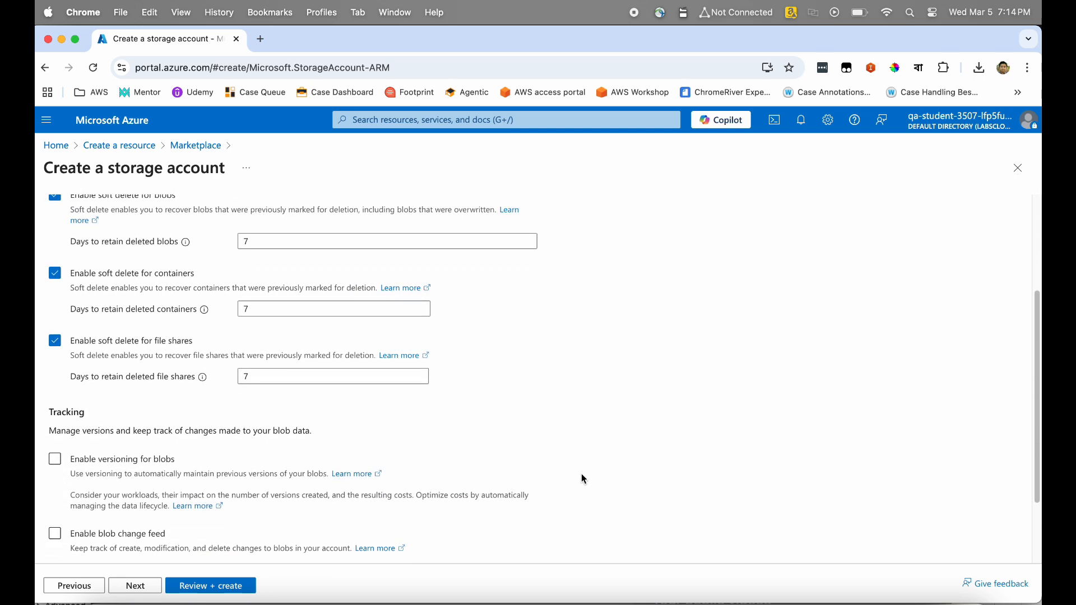
{"action": "scroll", "coordinate": [583, 479], "scroll_direction": "down", "scroll_amount": 1}
{"action": "scroll", "coordinate": [583, 480], "scroll_direction": "up", "scroll_amount": 4}
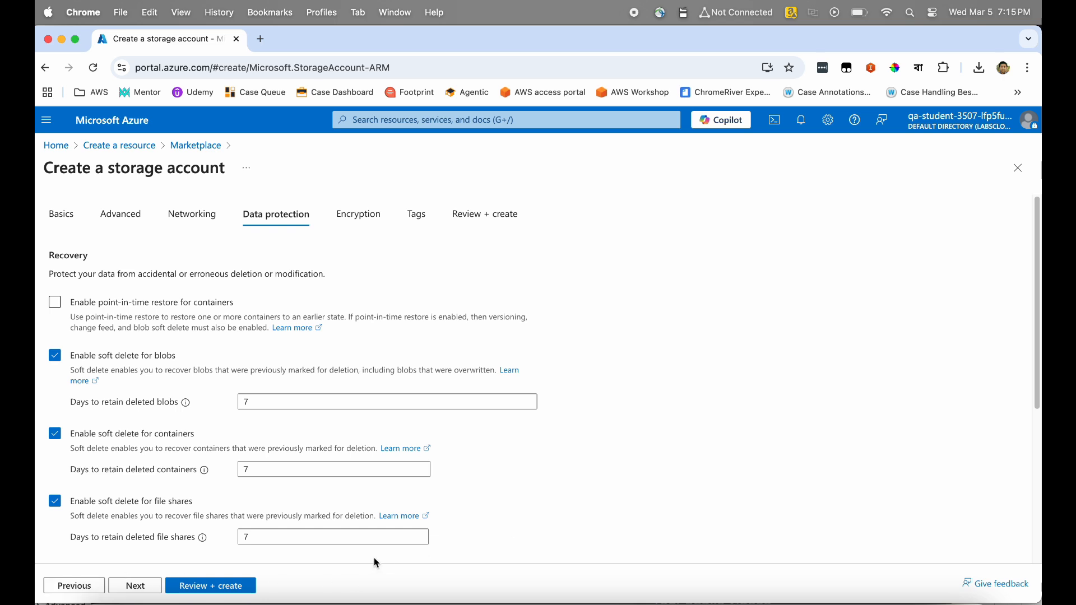
{"action": "scroll", "coordinate": [375, 562], "scroll_direction": "down", "scroll_amount": 5}
{"action": "scroll", "coordinate": [375, 559], "scroll_direction": "down", "scroll_amount": 1}
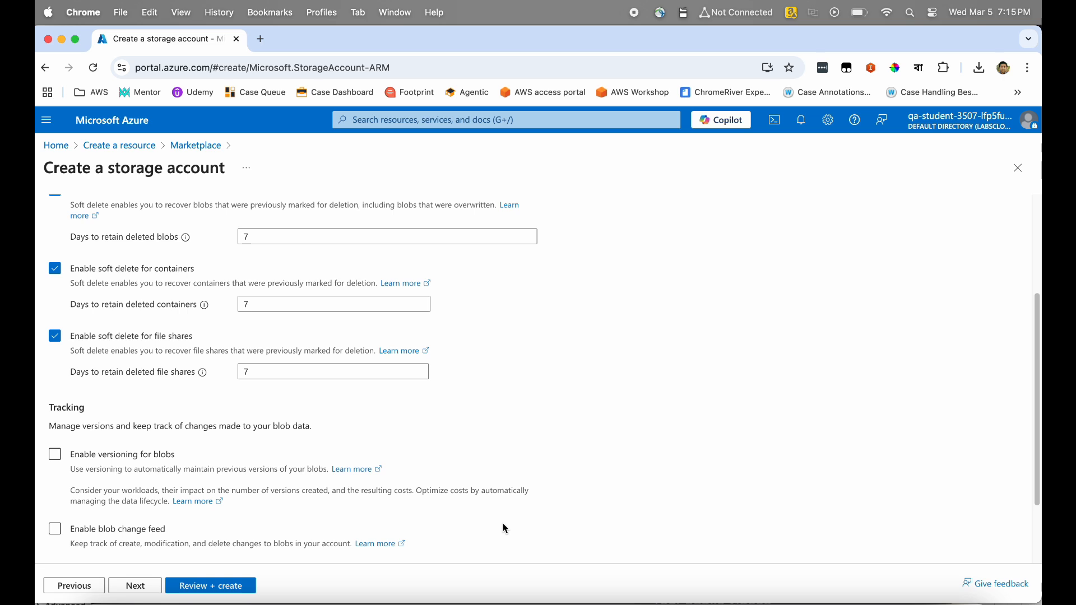
{"action": "scroll", "coordinate": [502, 525], "scroll_direction": "up", "scroll_amount": 5}
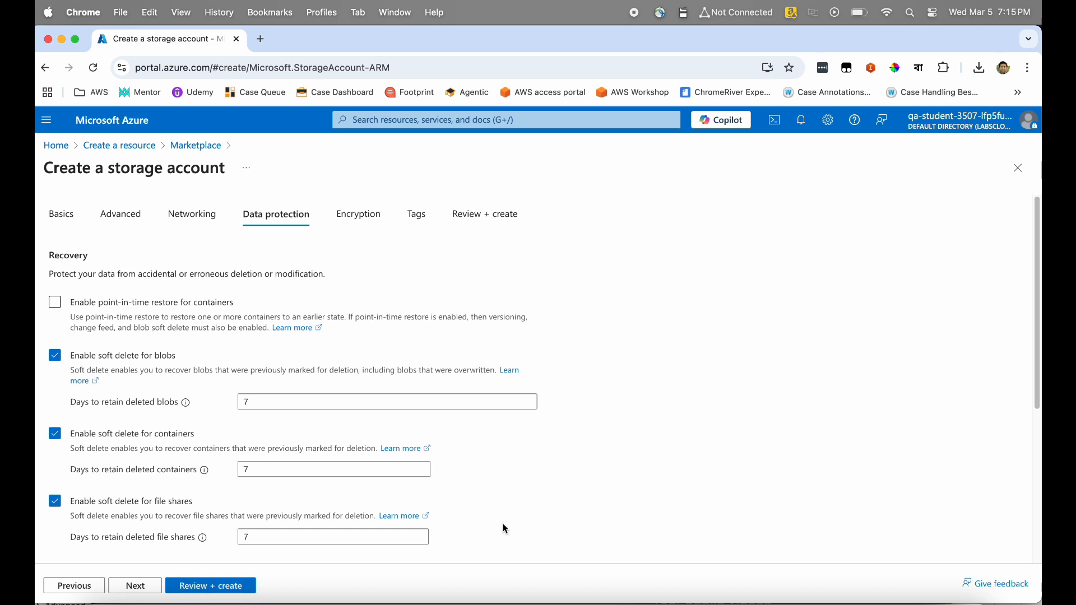
Pass the Encryption tab with Microsoft-managed keys and continue to the Tags tab.
{"action": "left_click", "coordinate": [135, 585]}
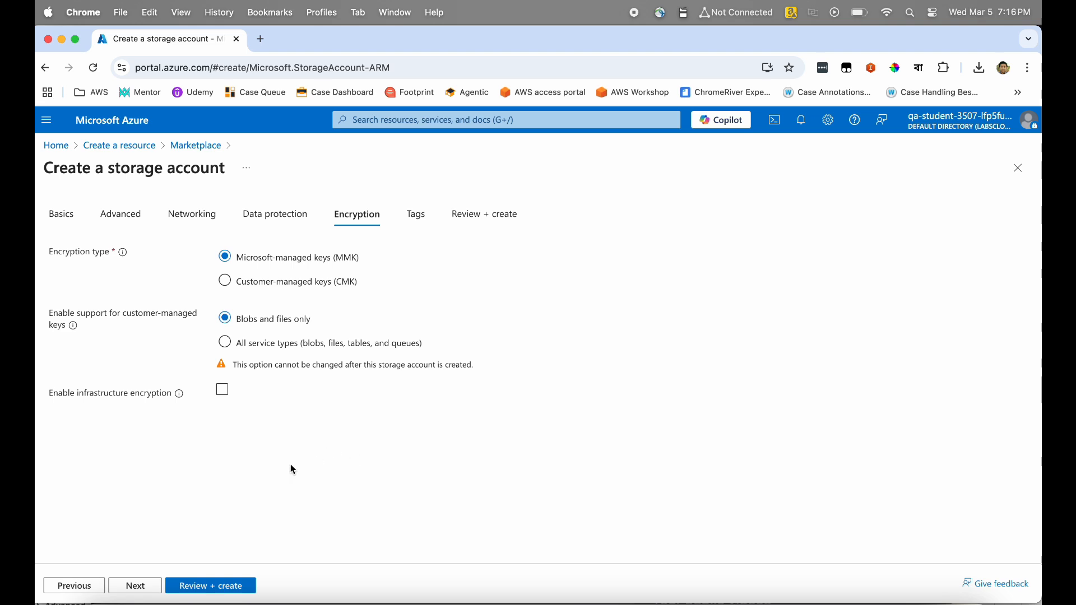
{"action": "left_click", "coordinate": [143, 590]}
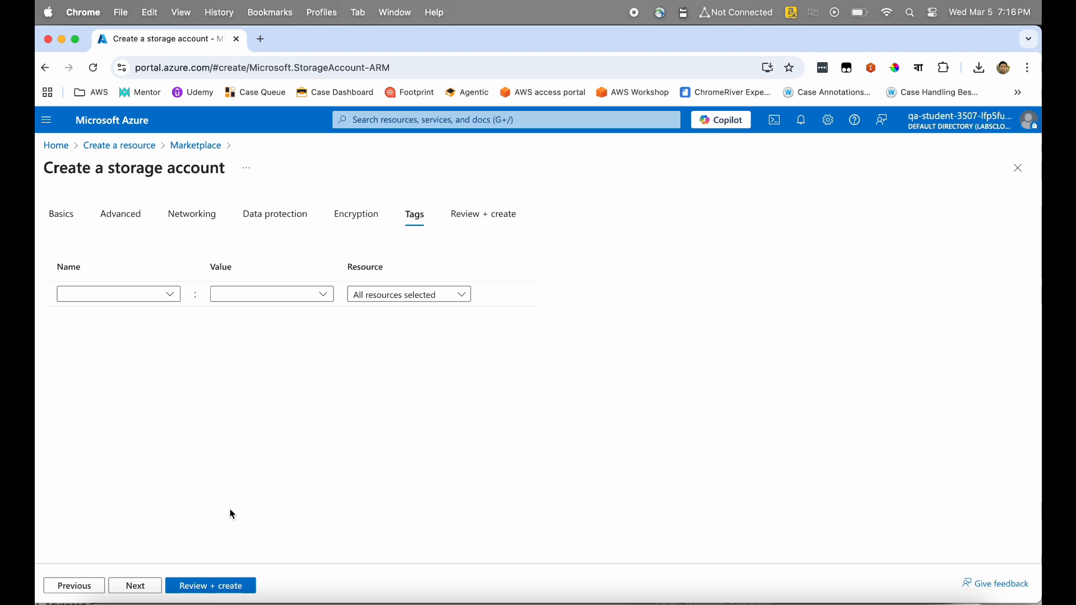
Add the tag envronment: development and move on to the validated Review + create summary.
{"action": "left_click", "coordinate": [129, 296]}
{"action": "type", "text": "en"}
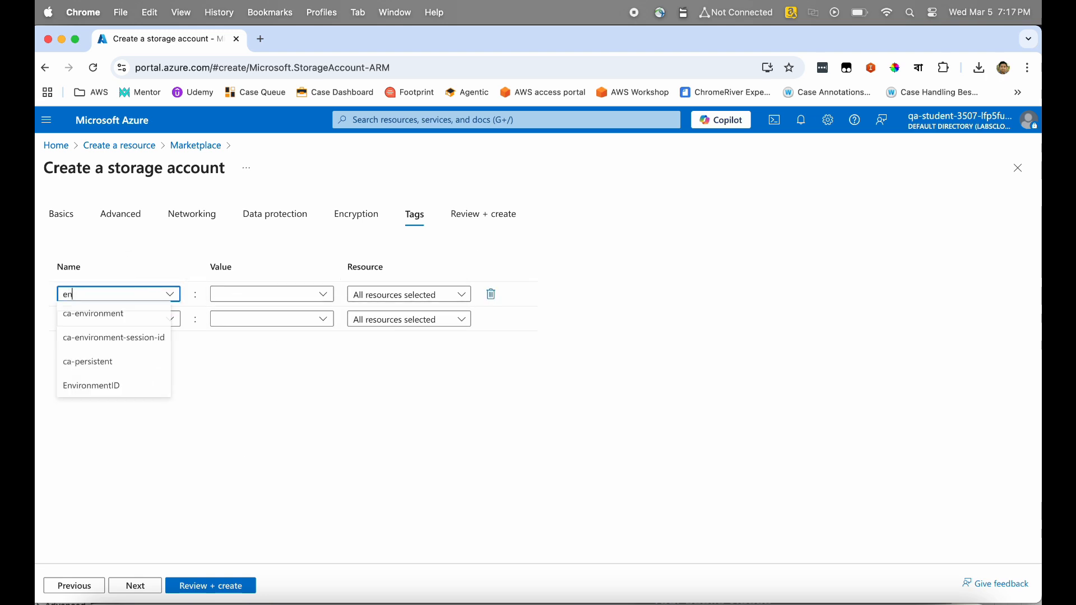
{"action": "type", "text": "vriob"}
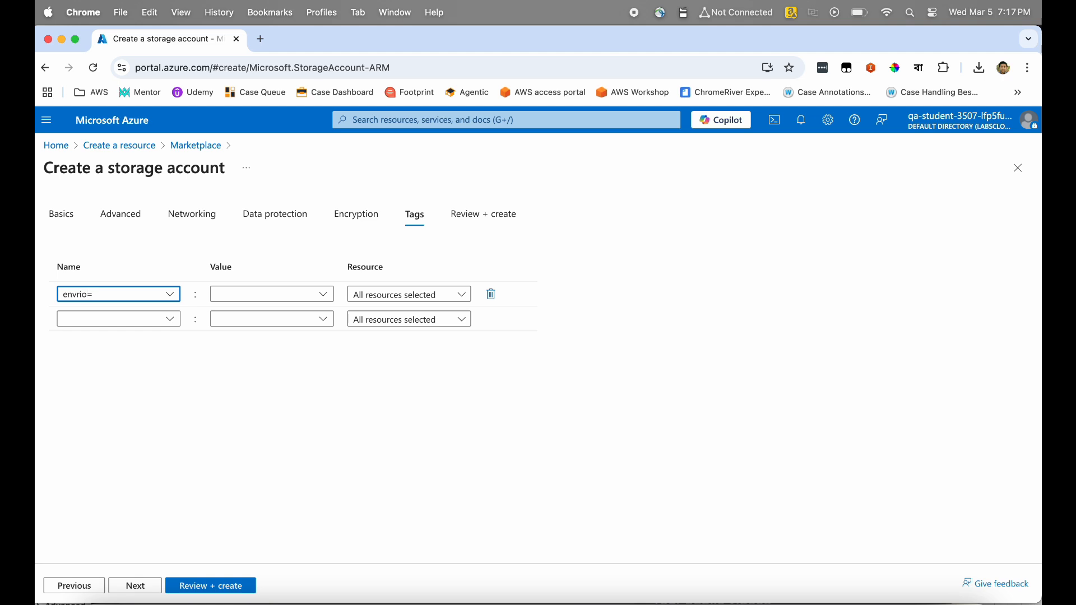
{"action": "key", "text": "BackSpace"}
{"action": "key", "text": "BackSpace"}
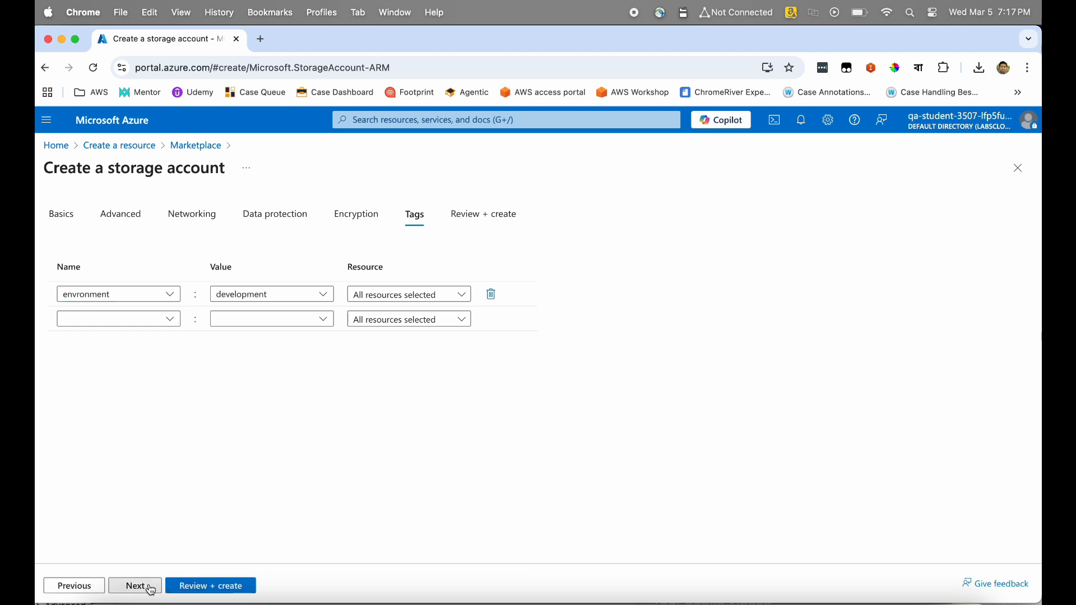
{"action": "left_click", "coordinate": [141, 586]}
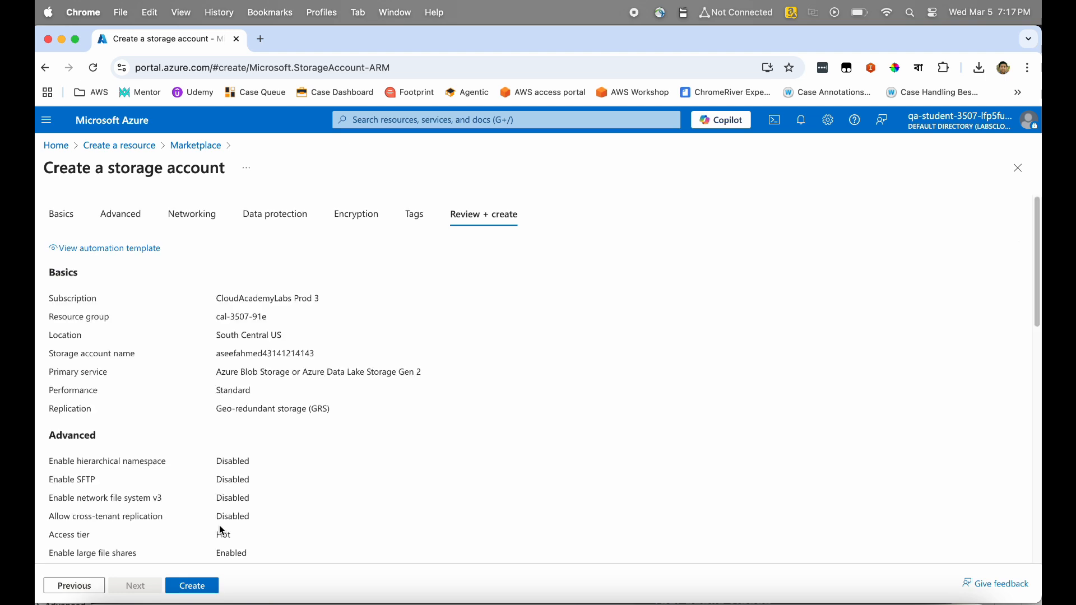
{"action": "scroll", "coordinate": [338, 500], "scroll_direction": "down", "scroll_amount": 5}
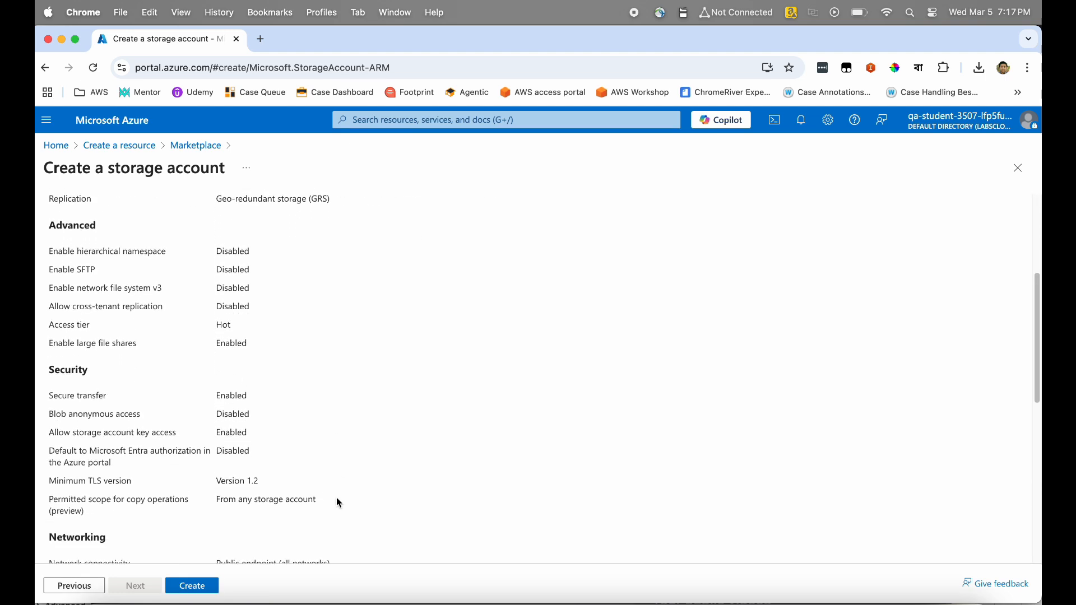
{"action": "scroll", "coordinate": [338, 501], "scroll_direction": "down", "scroll_amount": 6}
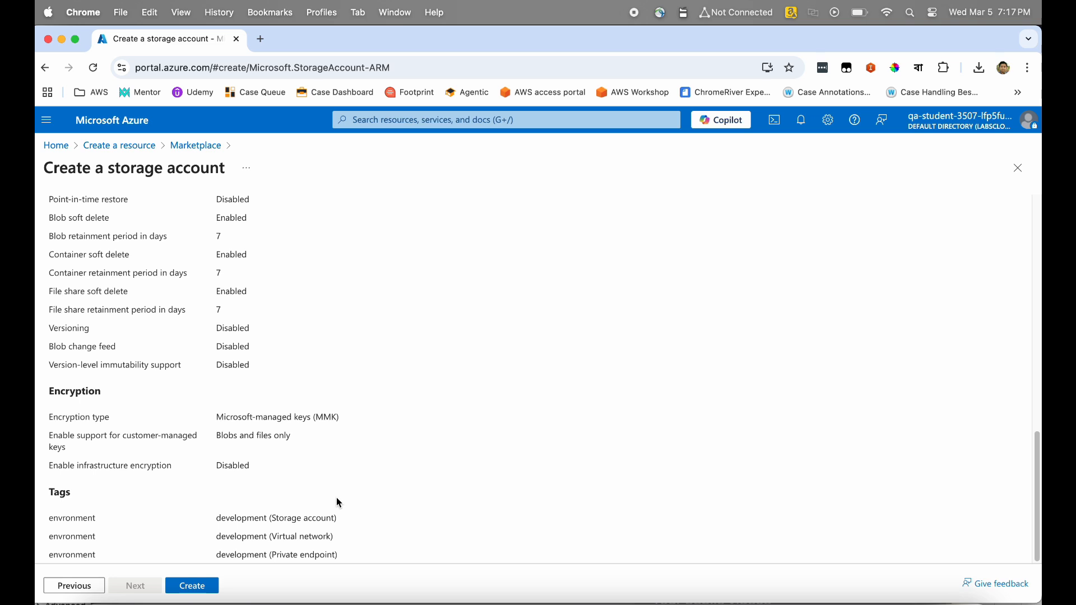
{"action": "scroll", "coordinate": [338, 500], "scroll_direction": "up", "scroll_amount": 5}
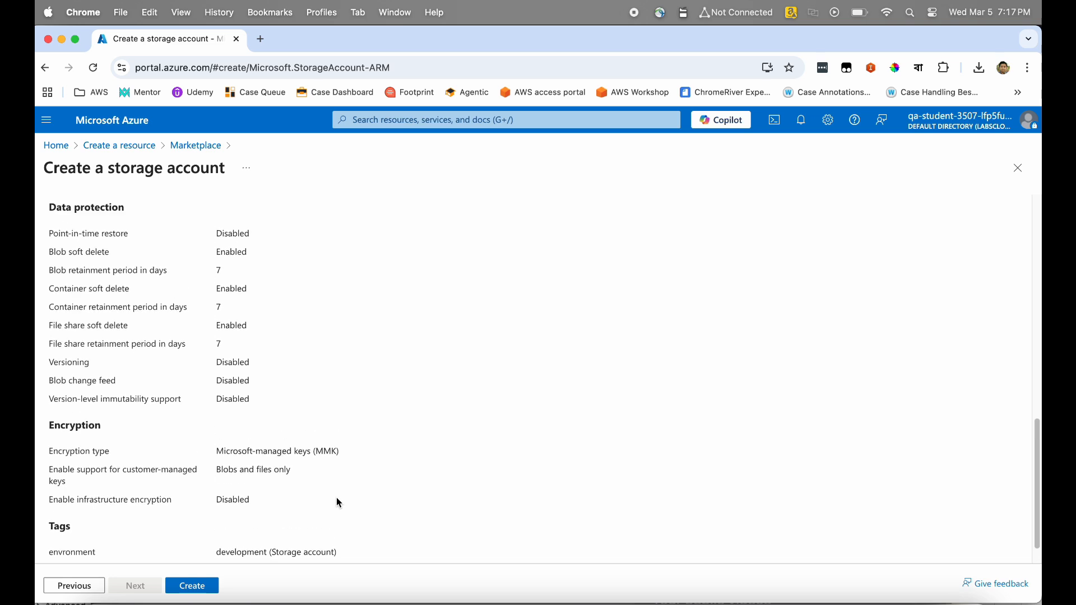
{"action": "scroll", "coordinate": [337, 502], "scroll_direction": "up", "scroll_amount": 6}
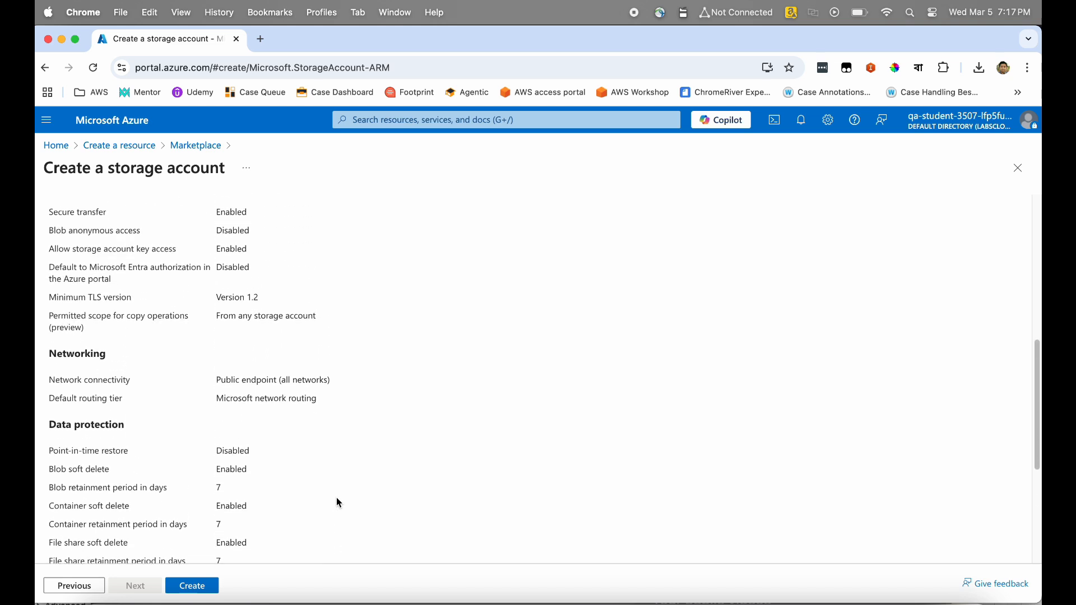
{"action": "scroll", "coordinate": [339, 502], "scroll_direction": "up", "scroll_amount": 7}
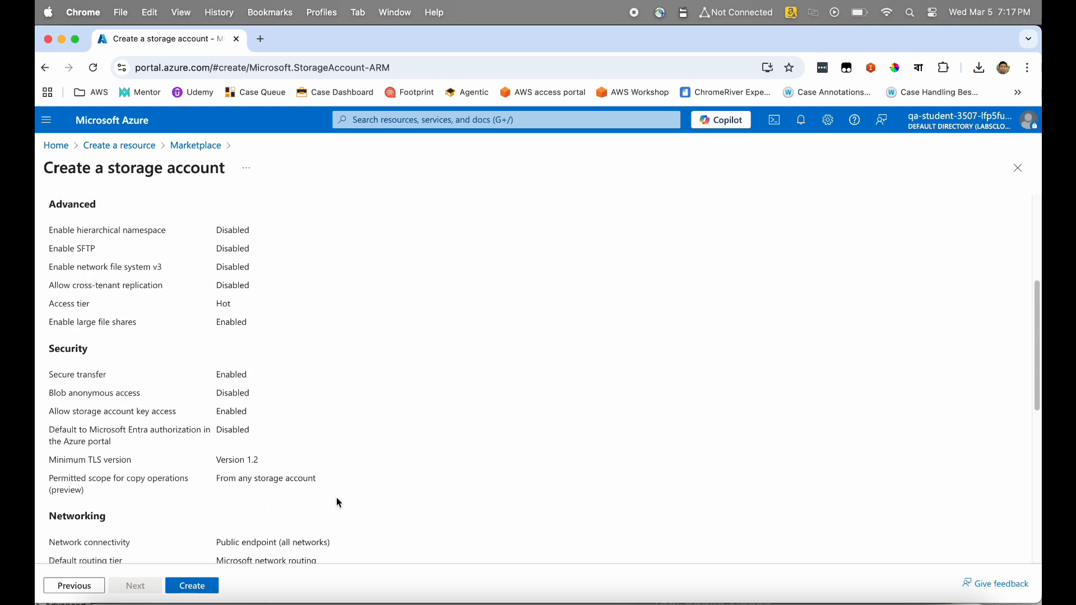
{"action": "scroll", "coordinate": [339, 503], "scroll_direction": "up", "scroll_amount": 2}
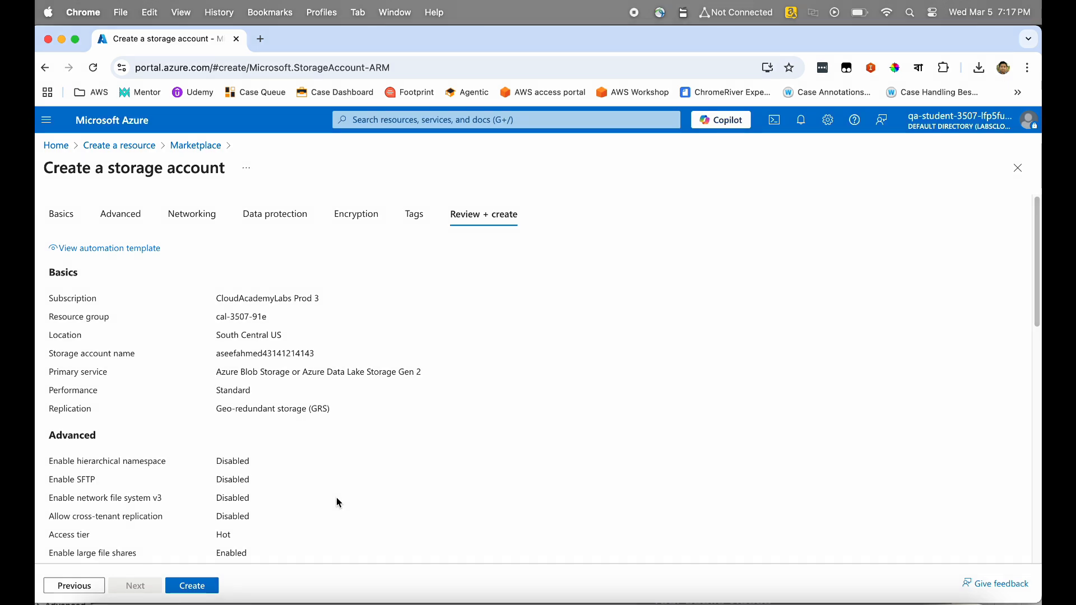
Create the storage account and wait until the deployment reports complete.
{"action": "left_click", "coordinate": [192, 587]}
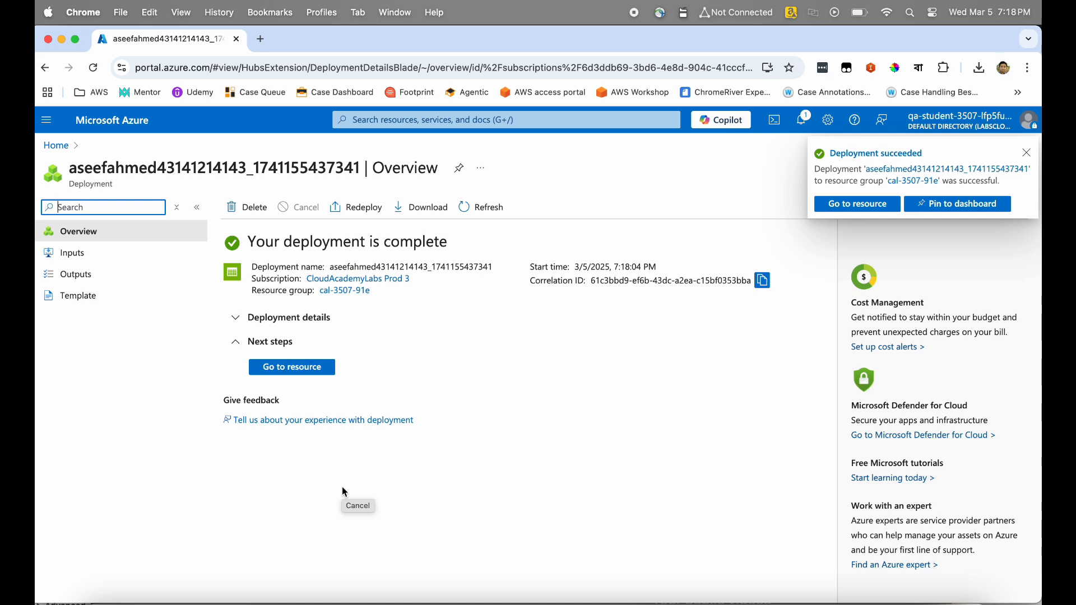
Go to the new resource and scroll its Overview showing StorageV2, GRS in southcentralus.
{"action": "left_click", "coordinate": [311, 369]}
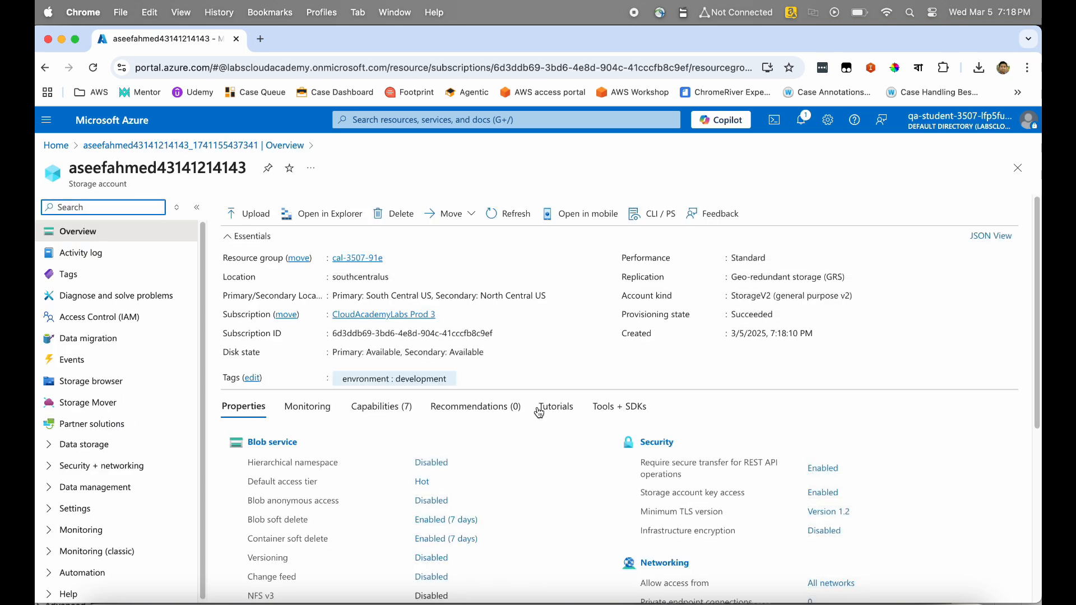
{"action": "scroll", "coordinate": [539, 413], "scroll_direction": "down", "scroll_amount": 5}
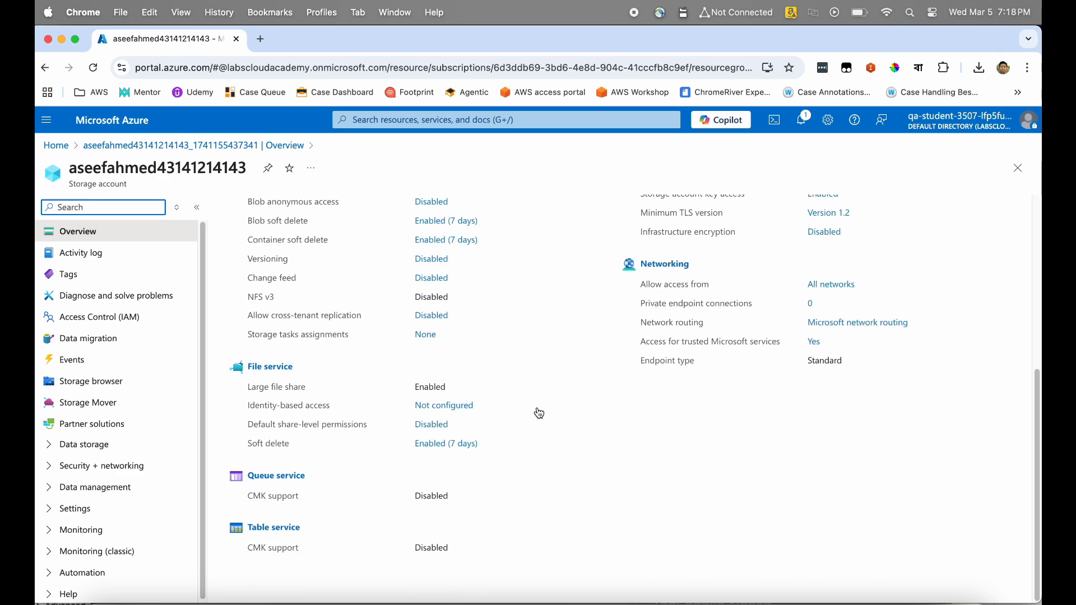
{"action": "scroll", "coordinate": [539, 413], "scroll_direction": "up", "scroll_amount": 5}
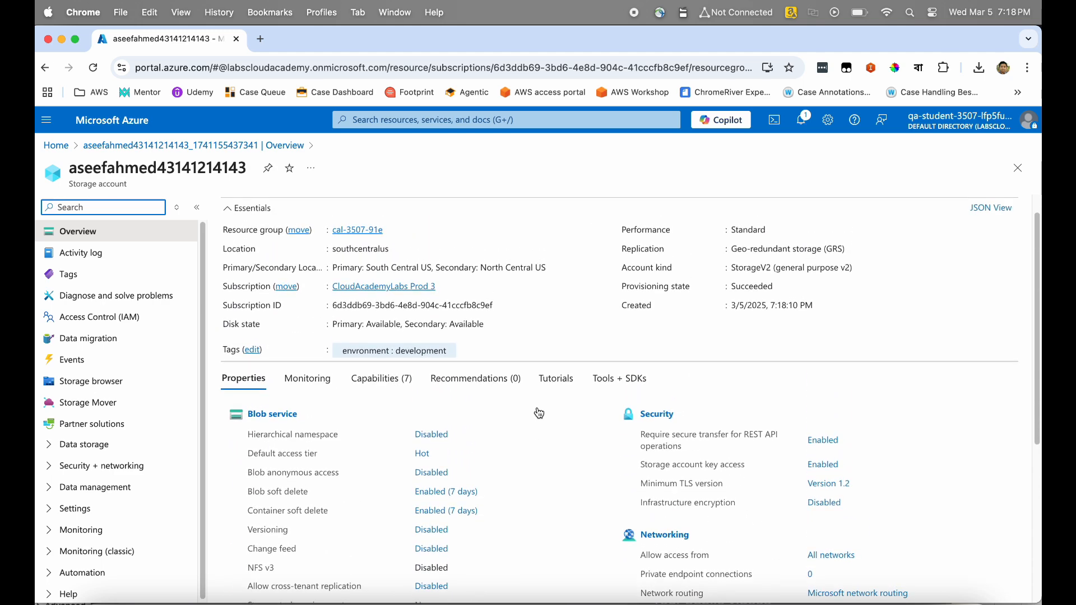